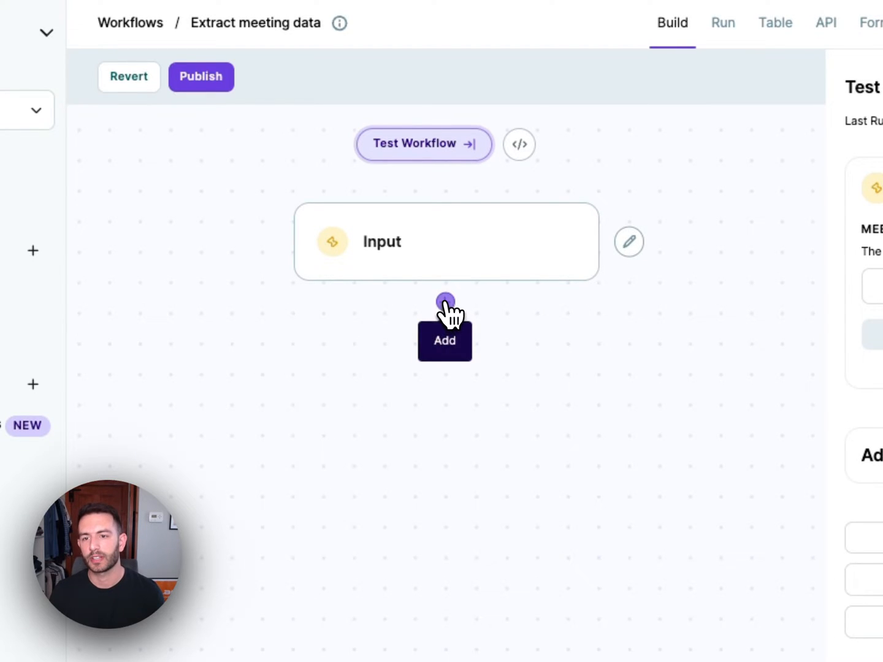
Start adding a new step after the Input node
{"action": "left_click", "coordinate": [446, 303]}
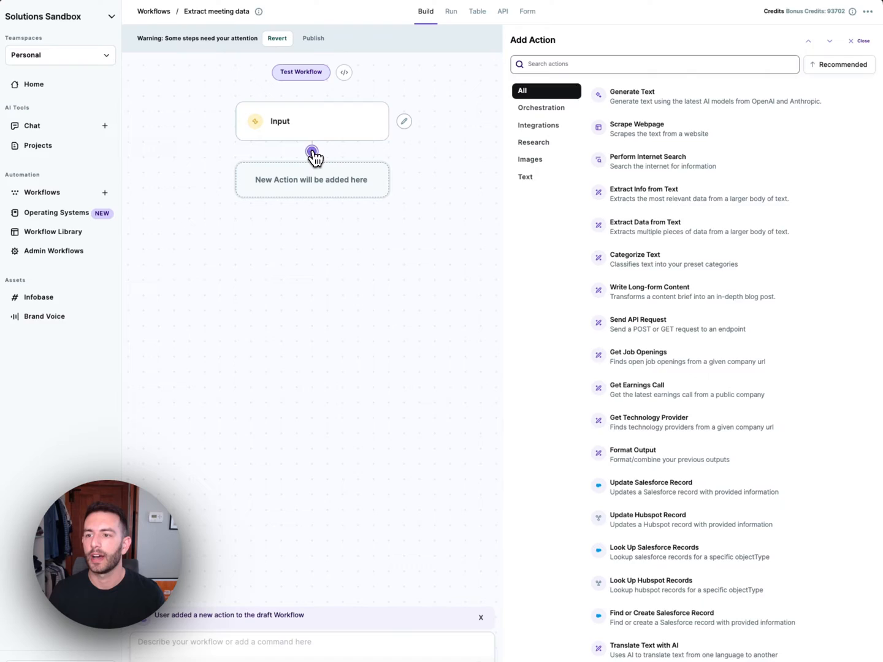
Add the Extract Data from Text step and check the Input node's transcript variable name
{"action": "left_click", "coordinate": [659, 222]}
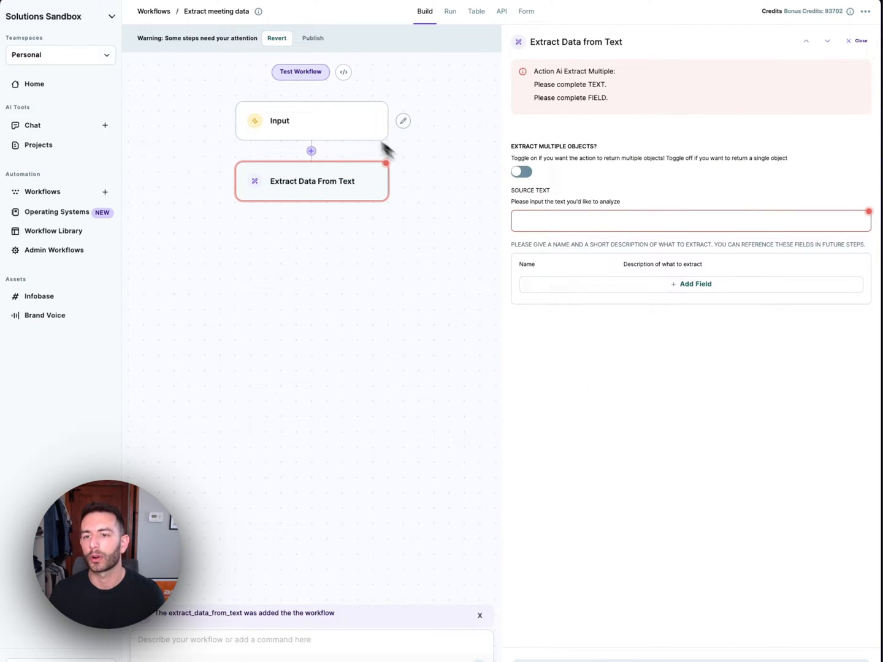
{"action": "left_click", "coordinate": [404, 122]}
{"action": "double_click", "coordinate": [604, 85]}
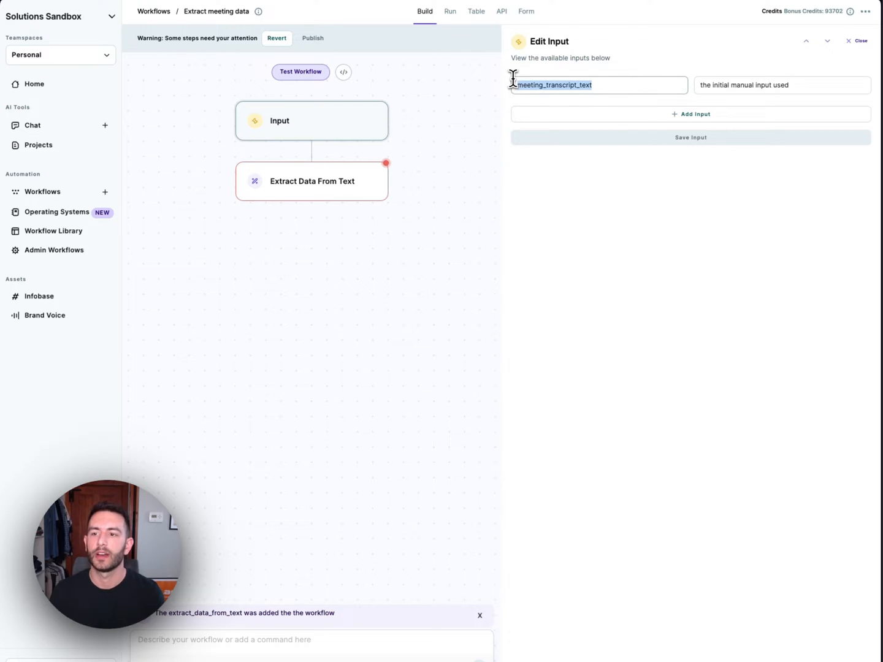
{"action": "left_click", "coordinate": [682, 252]}
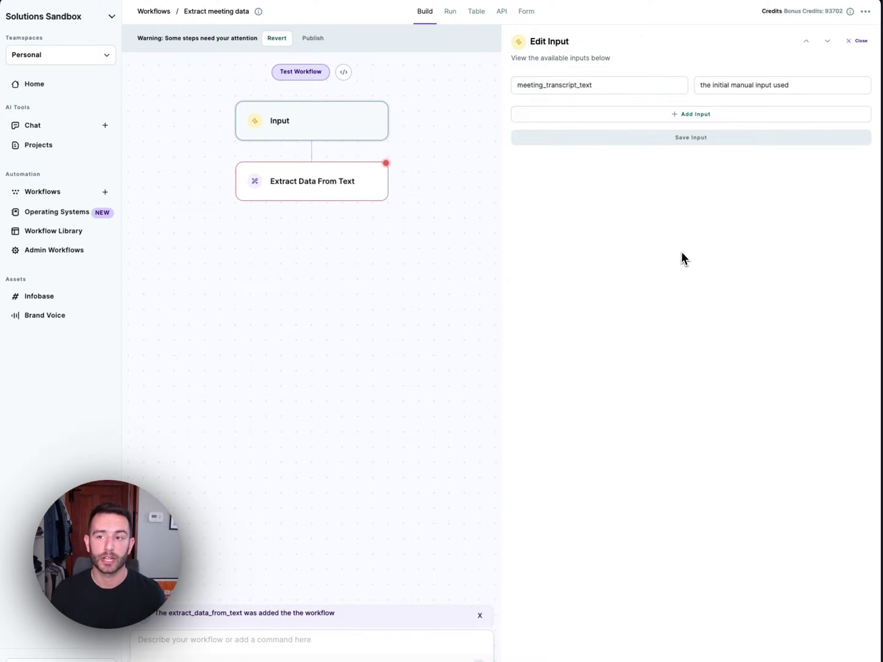
{"action": "left_click", "coordinate": [310, 186]}
Set the source text to the Meeting Transcript Text workflow input
{"action": "left_click", "coordinate": [598, 226]}
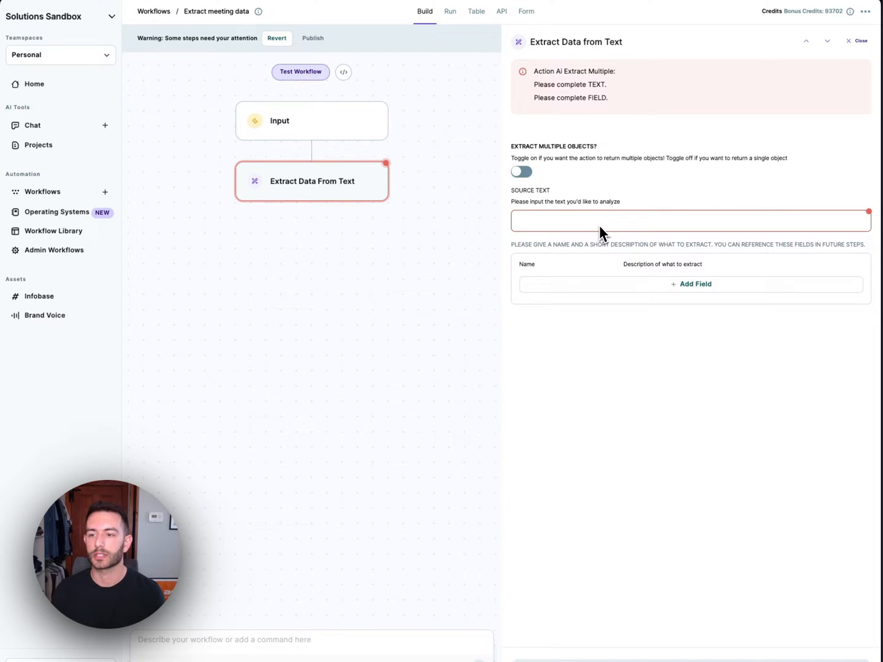
{"action": "type", "text": "#"}
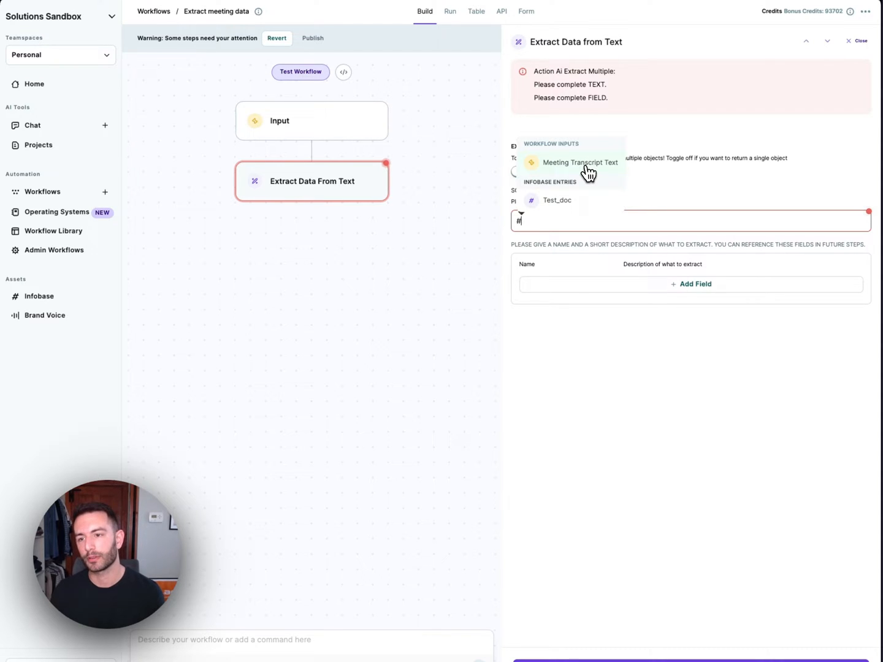
{"action": "left_click", "coordinate": [585, 166]}
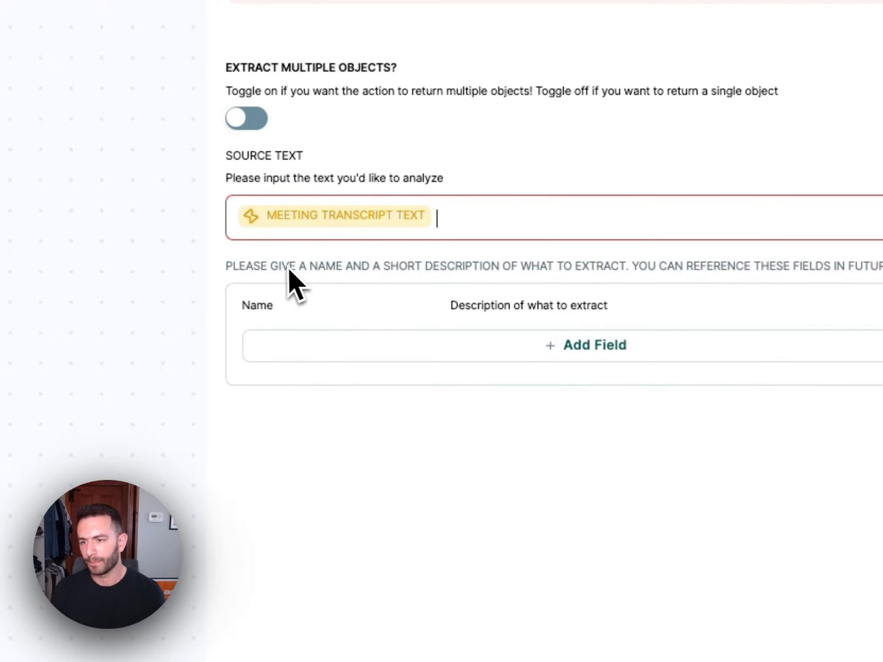
Add three field rows and define the first as Date of Meeting with its description
{"action": "left_click", "coordinate": [594, 346]}
{"action": "left_click", "coordinate": [521, 417]}
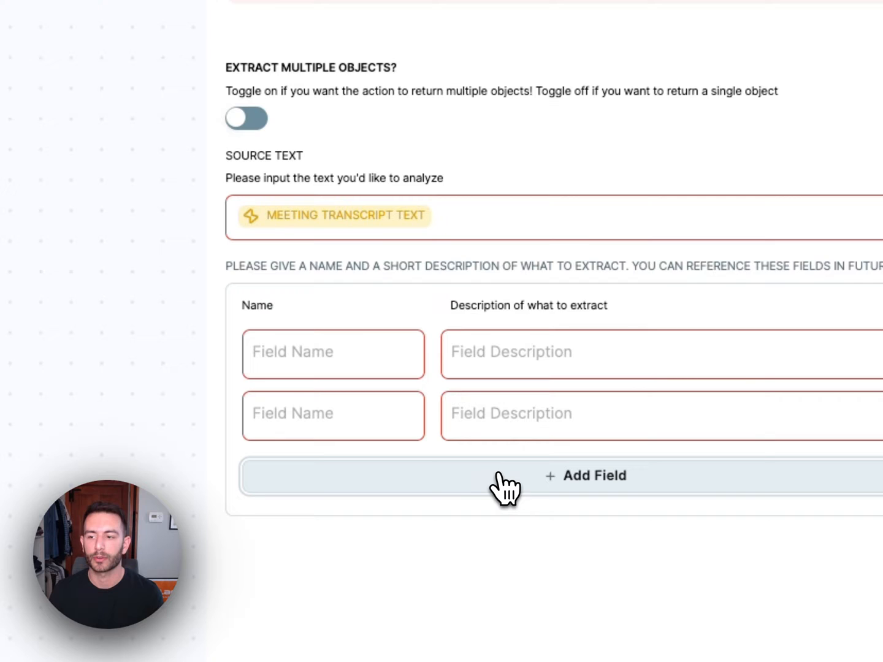
{"action": "left_click", "coordinate": [469, 488]}
{"action": "left_click", "coordinate": [396, 267]}
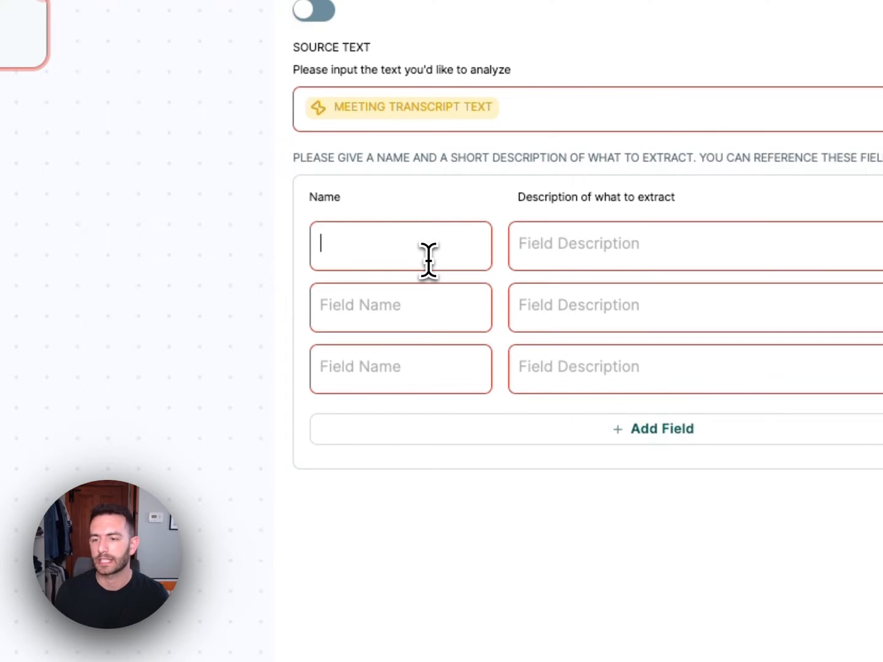
{"action": "type", "text": "Date"}
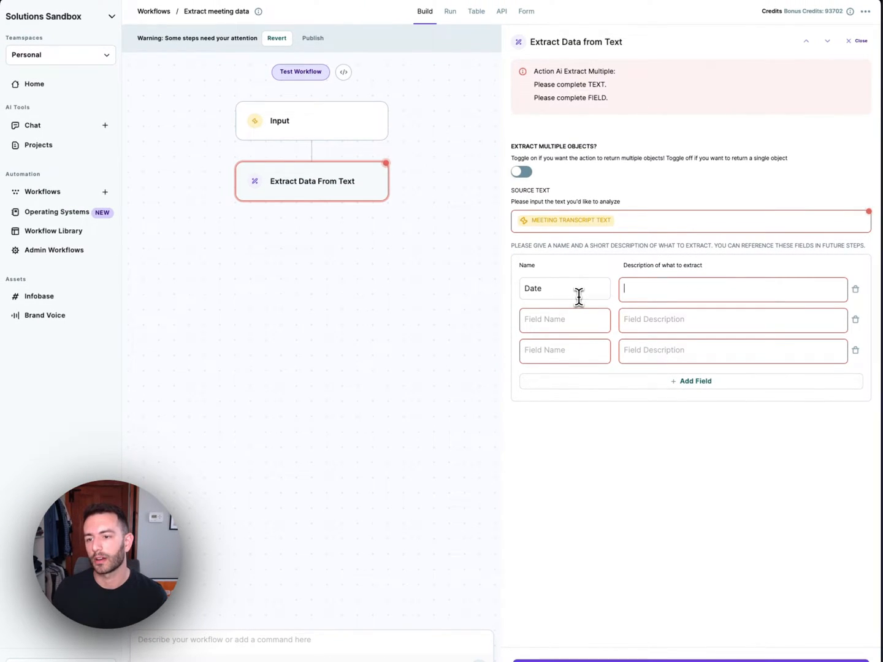
{"action": "type", "text": " of Meeting"}
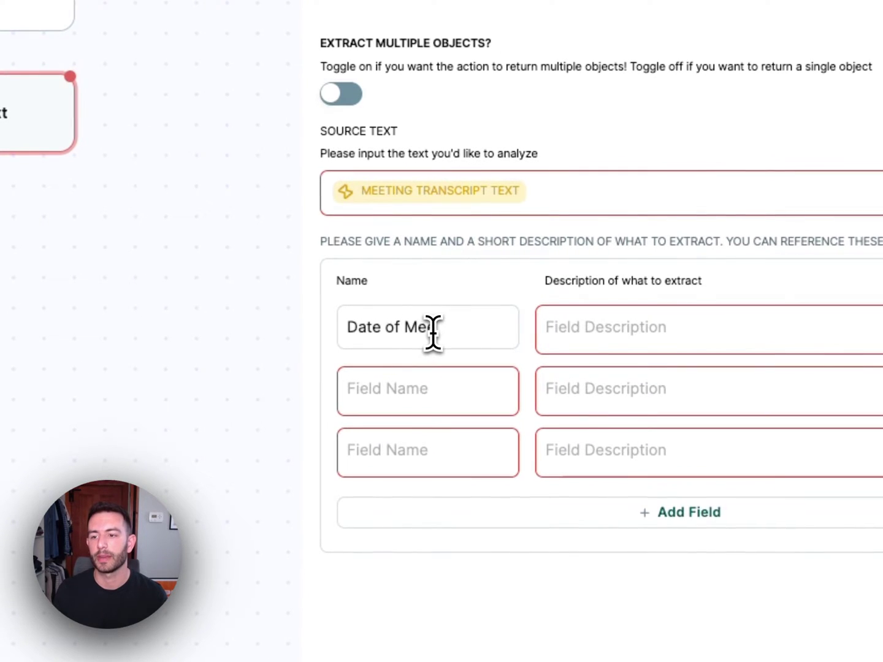
{"action": "key", "text": "Tab"}
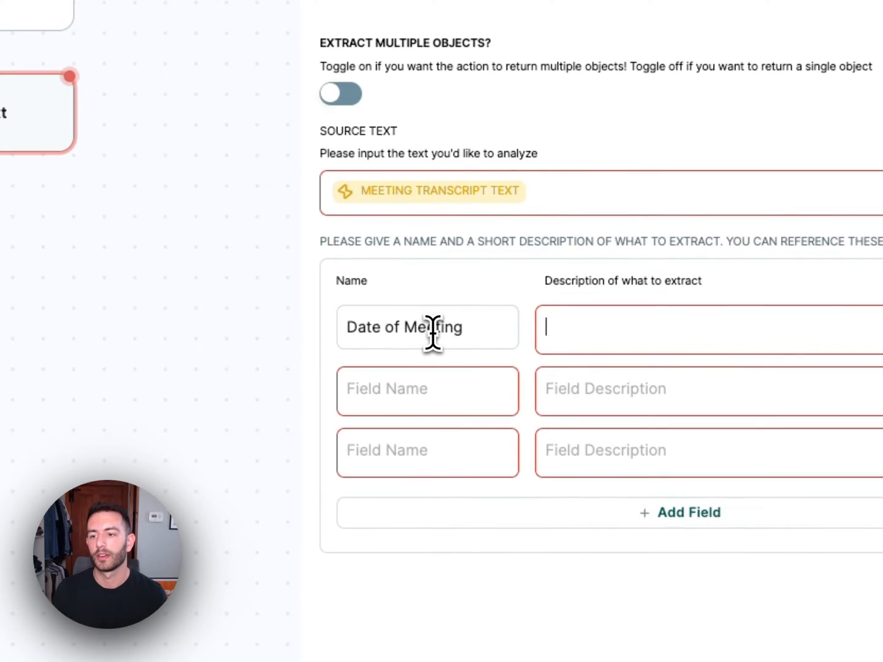
{"action": "type", "text": "The date the"}
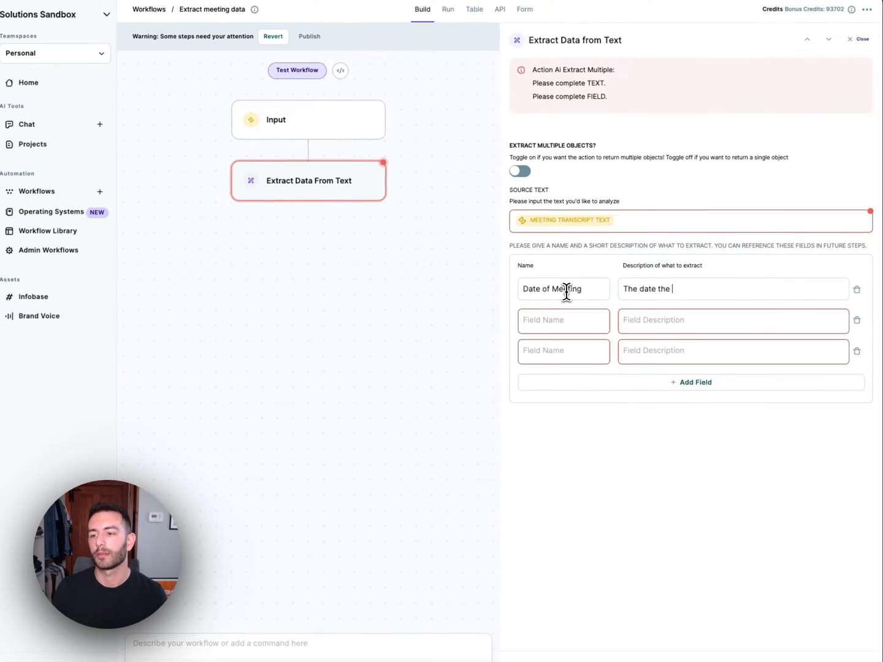
{"action": "type", "text": " meeting took place"}
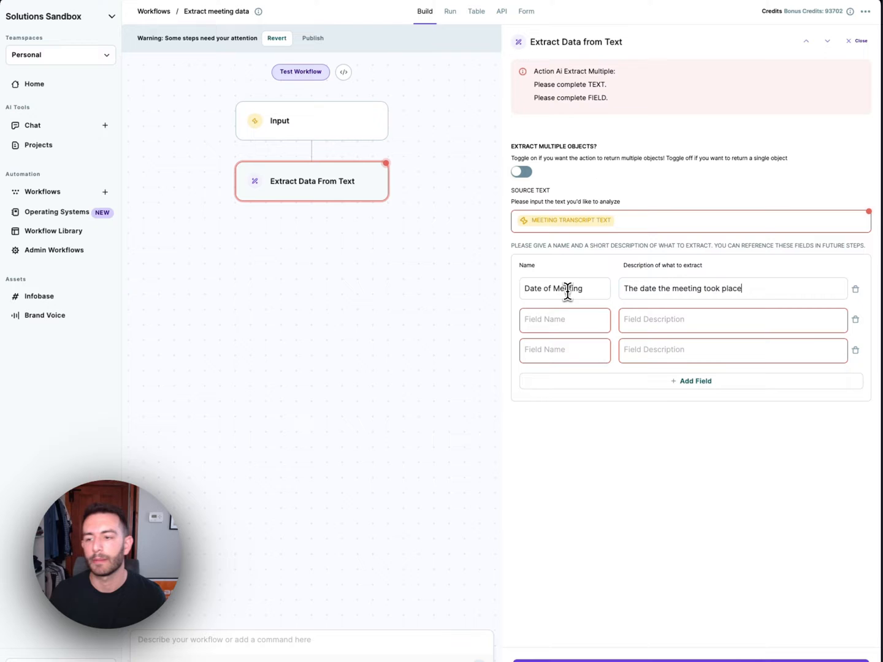
{"action": "left_click_drag", "start_coordinate": [573, 289], "coordinate": [442, 288]}
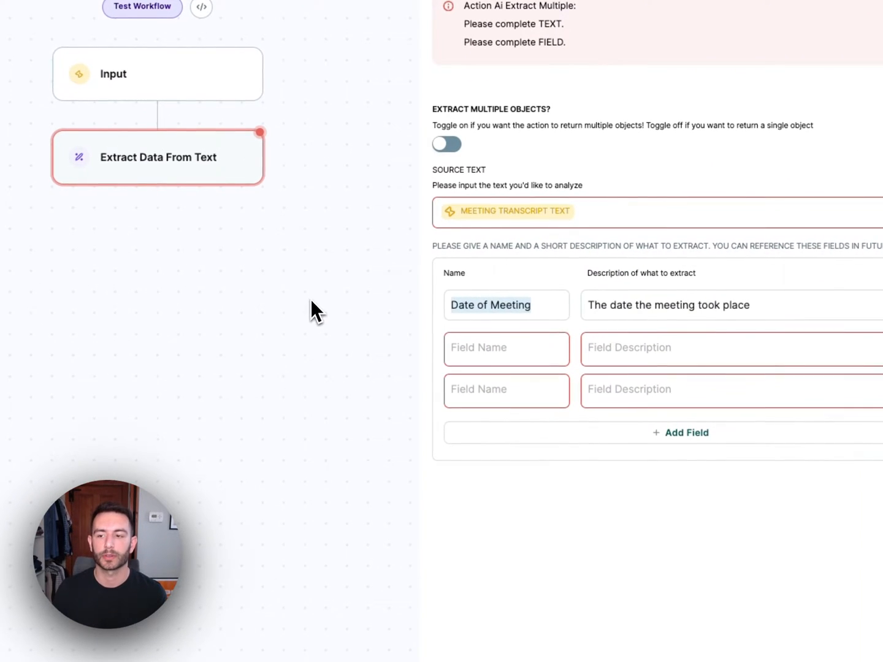
{"action": "left_click_drag", "start_coordinate": [744, 299], "coordinate": [557, 299]}
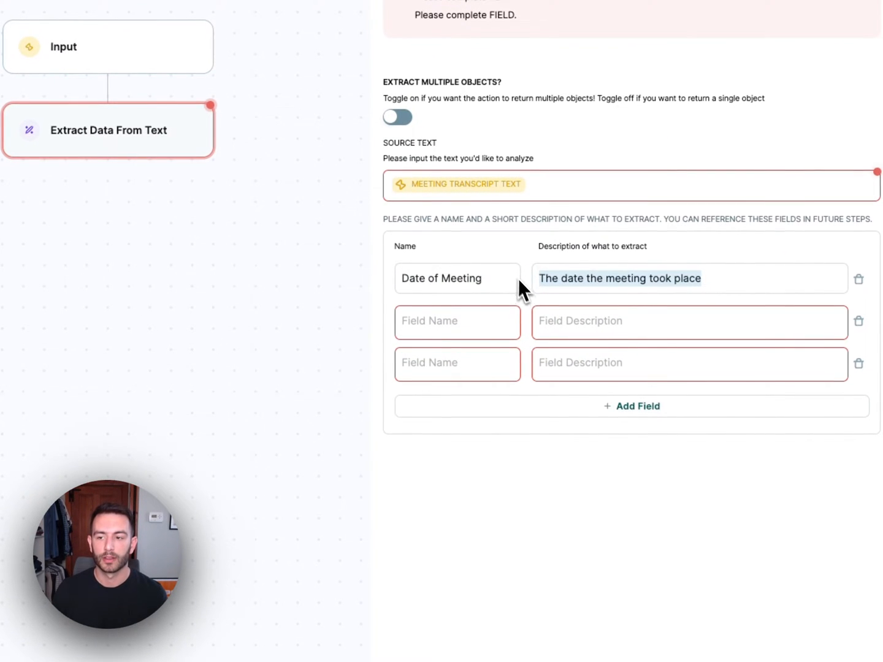
Define the List of attendees and Topic fields with descriptions and save the action
{"action": "left_click", "coordinate": [480, 321]}
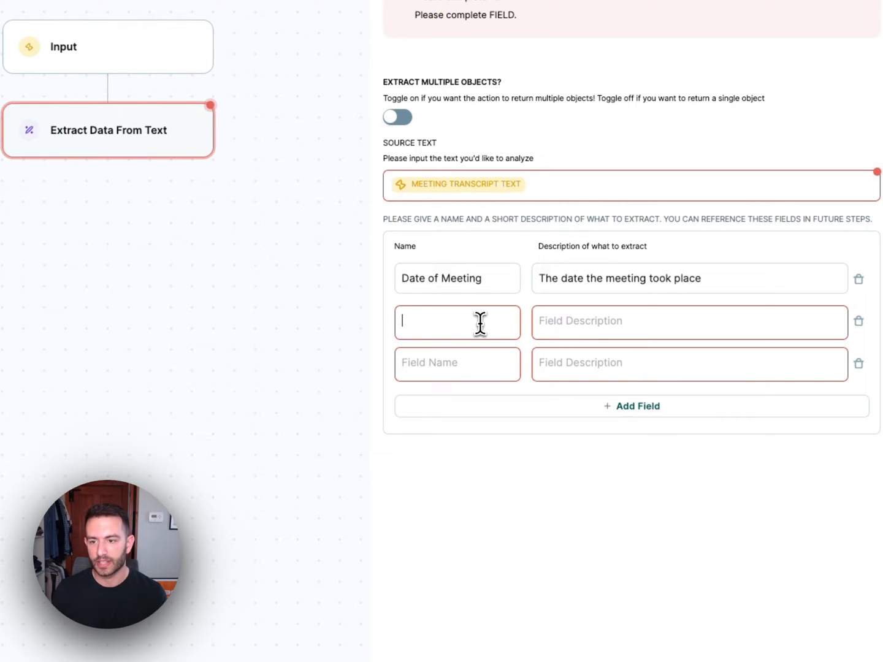
{"action": "type", "text": "Attendees"}
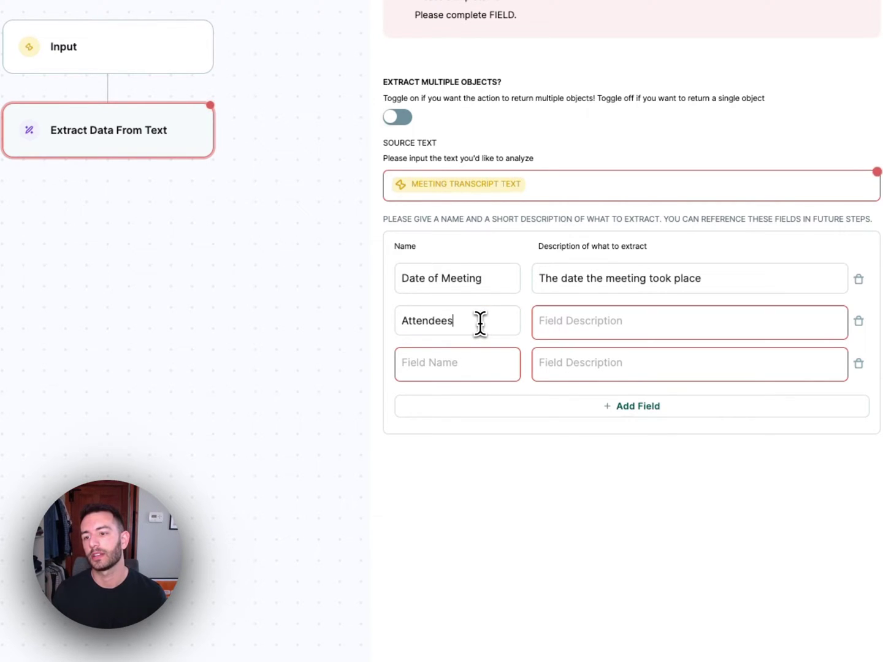
{"action": "key", "text": "ctrl+a"}
{"action": "type", "text": "List of atten"}
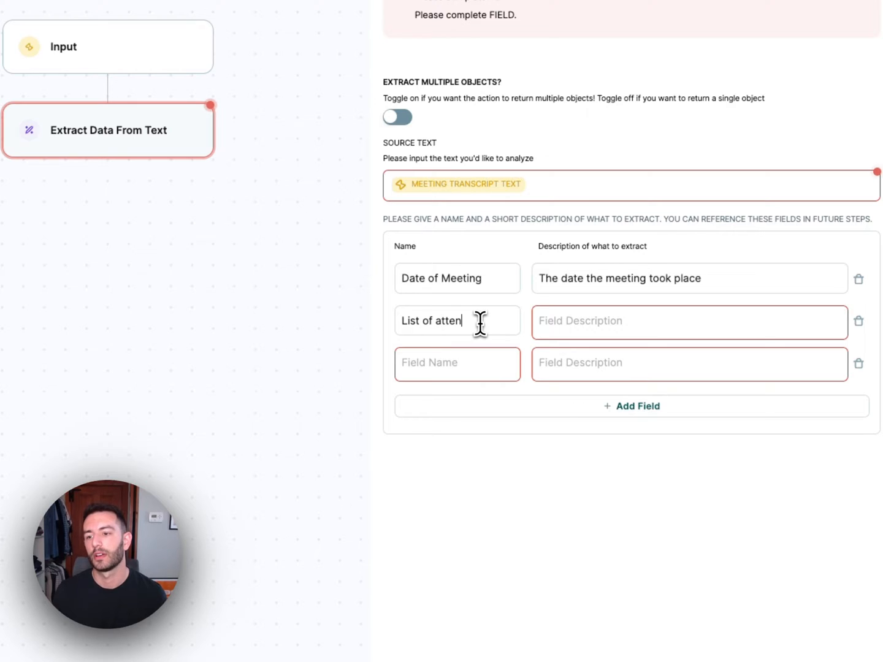
{"action": "type", "text": "dees"}
{"action": "key", "text": "Tab"}
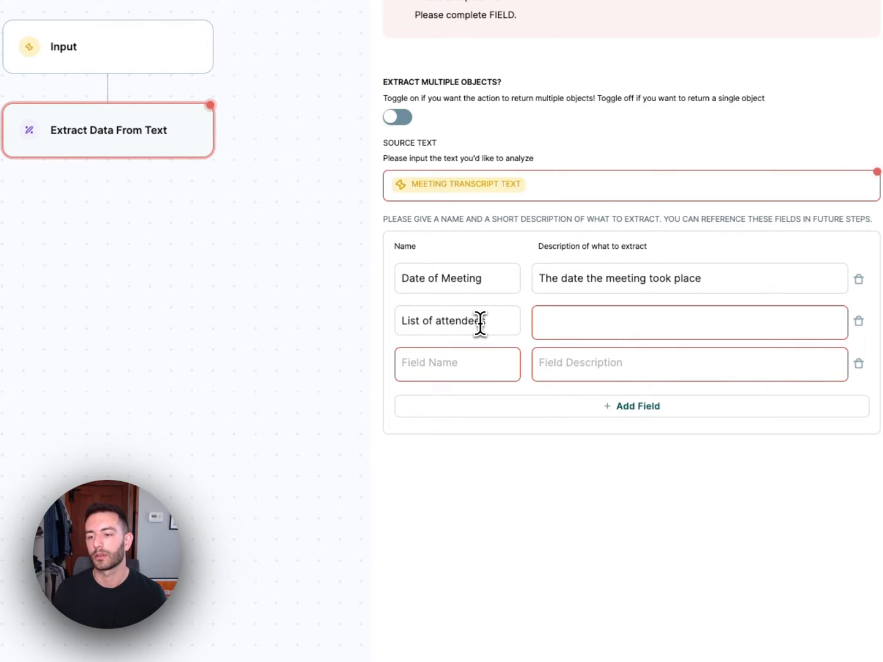
{"action": "type", "text": "List of people"}
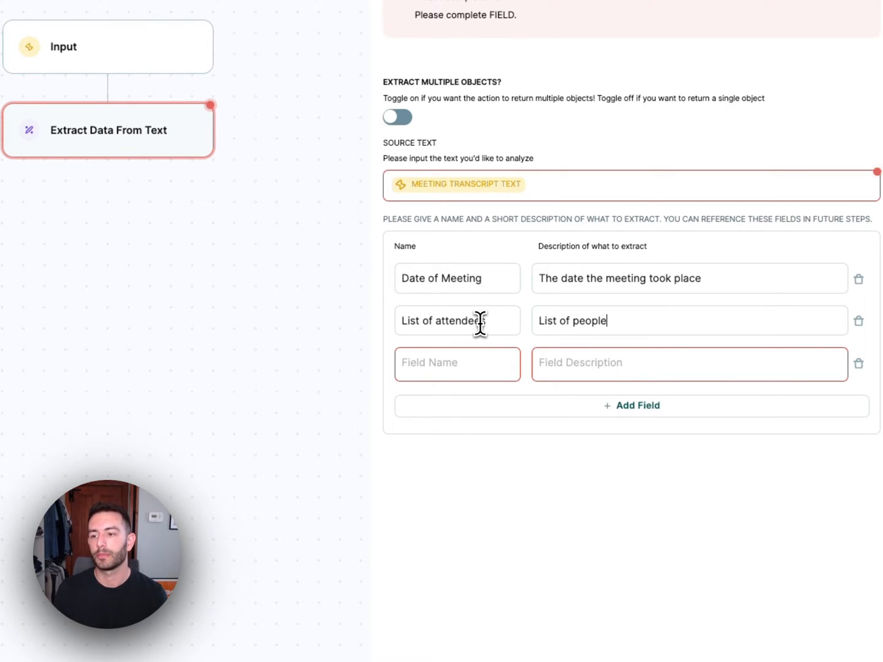
{"action": "type", "text": " who attended the me"}
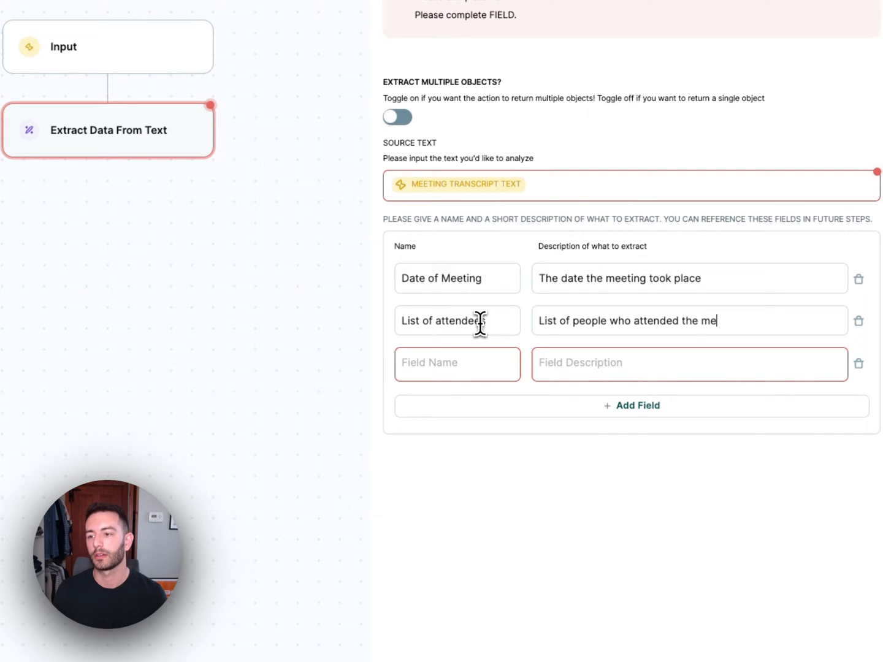
{"action": "type", "text": "int"}
{"action": "type", "text": "ing"}
{"action": "left_click", "coordinate": [417, 361]}
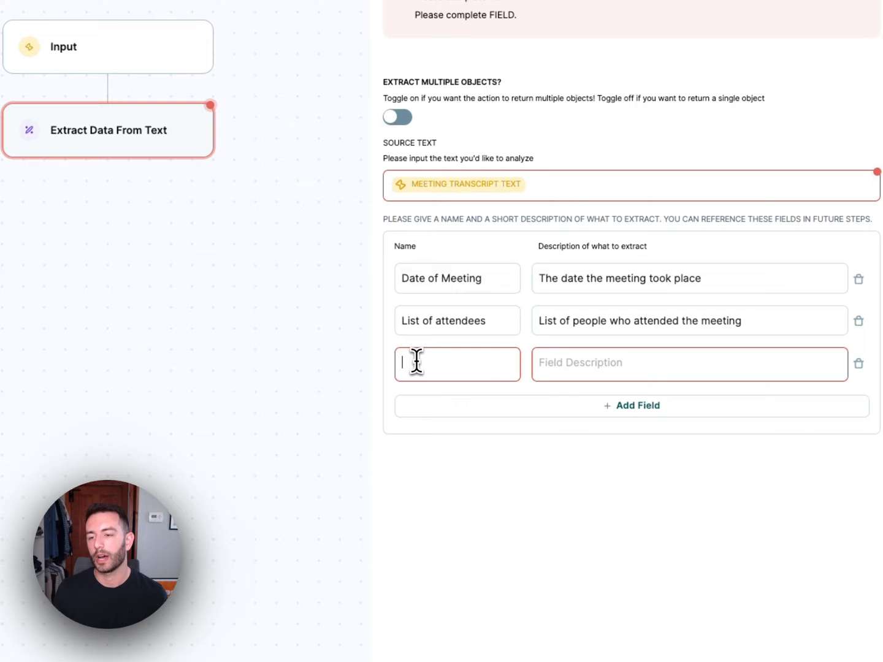
{"action": "type", "text": "Topic"}
{"action": "key", "text": "Tab"}
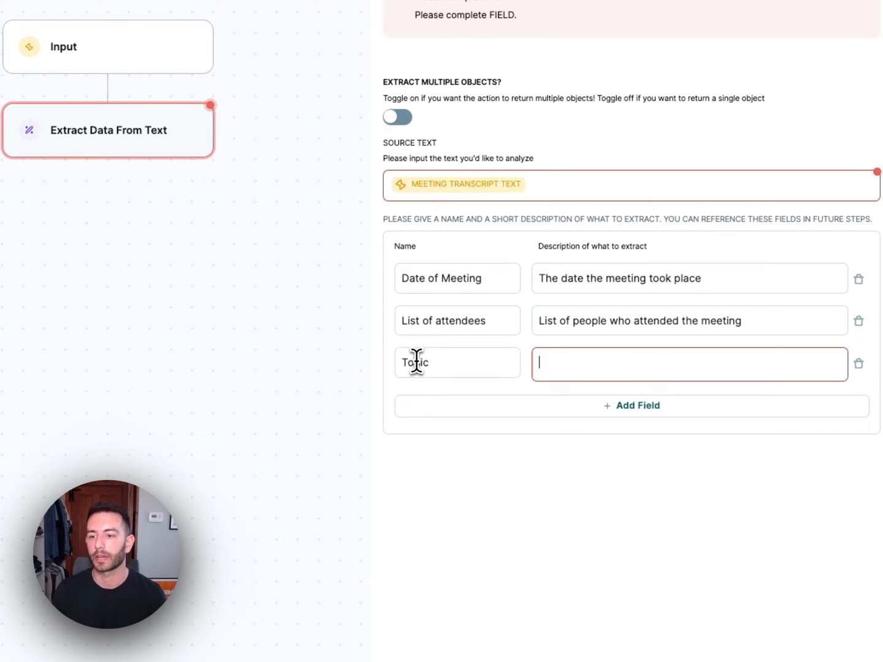
{"action": "type", "text": "Meetin"}
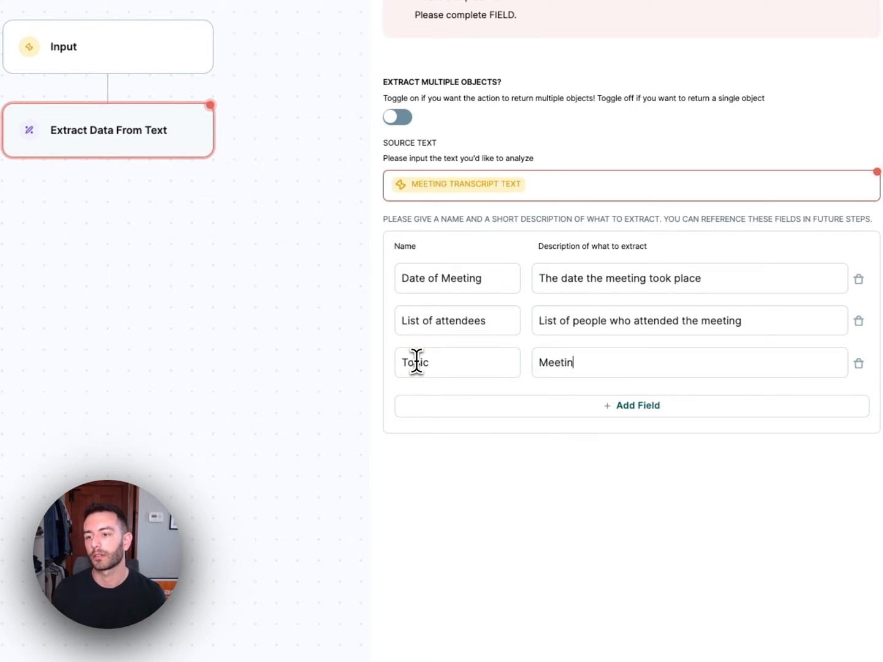
{"action": "key", "text": "BackSpace"}
{"action": "key", "text": "BackSpace"}
{"action": "key", "text": "BackSpace"}
{"action": "type", "text": "The t"}
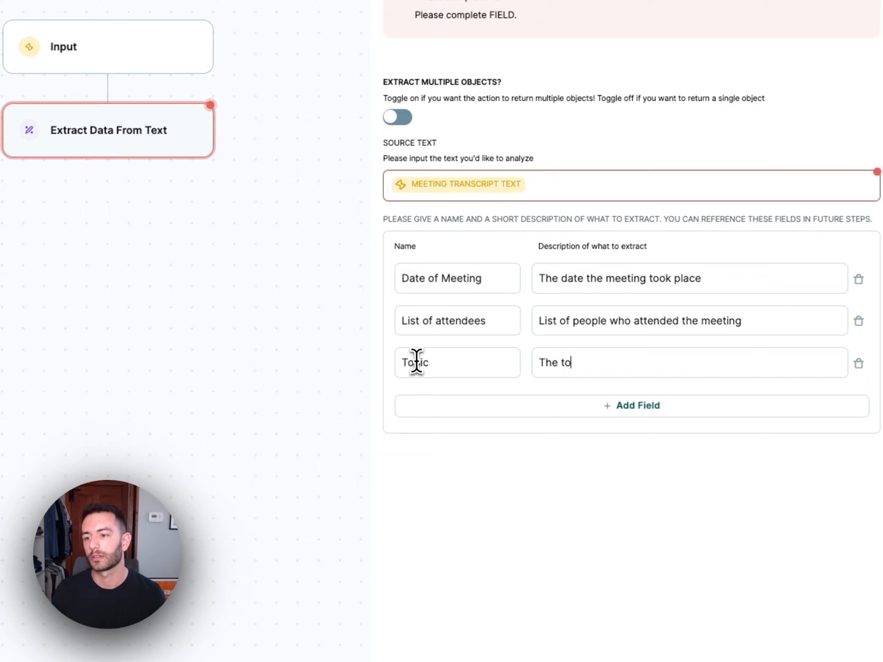
{"action": "type", "text": " or subjec"}
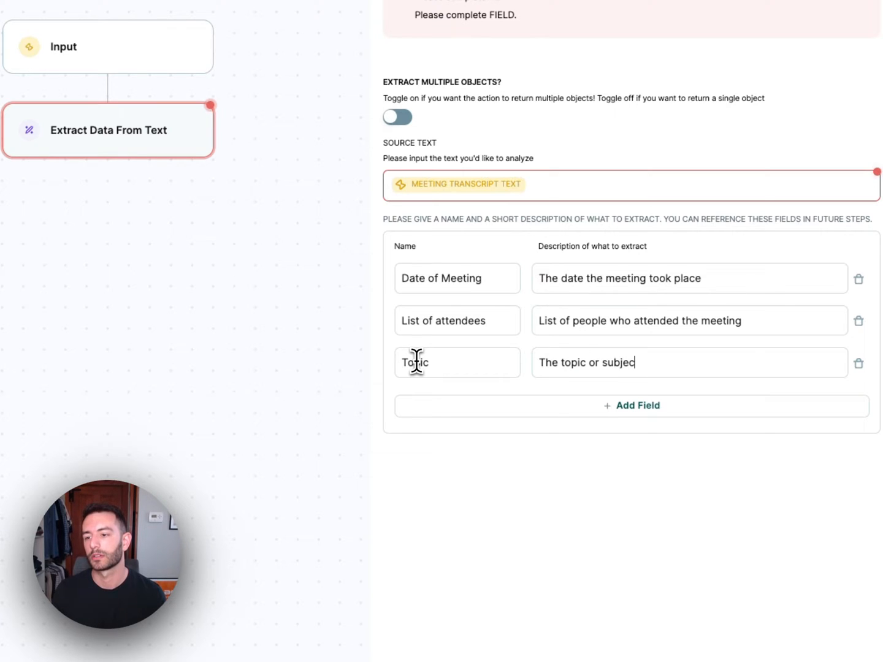
{"action": "type", "text": "t pf "}
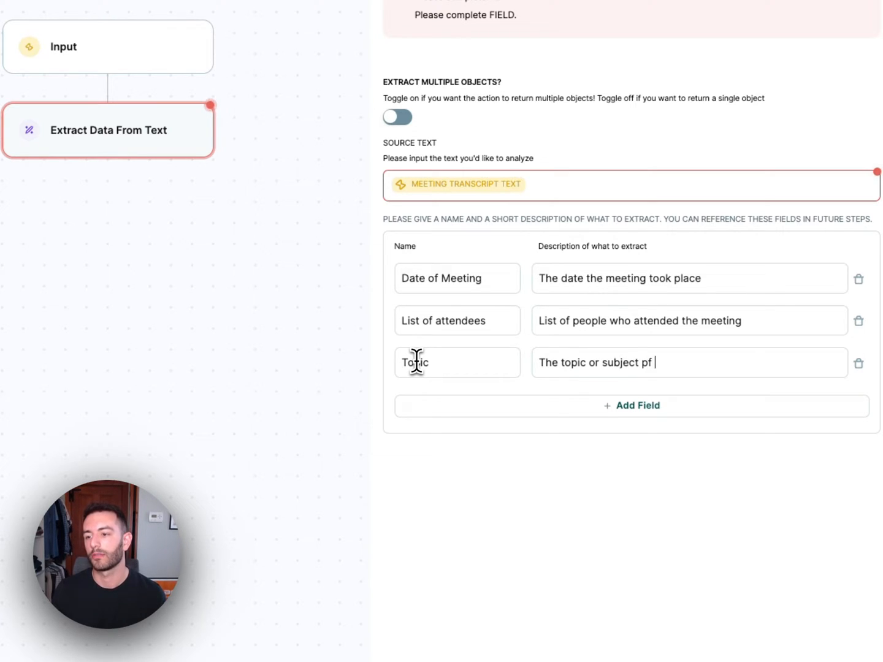
{"action": "key", "text": "BackSpace"}
{"action": "key", "text": "BackSpace"}
{"action": "key", "text": "BackSpace"}
{"action": "type", "text": "of the meet"}
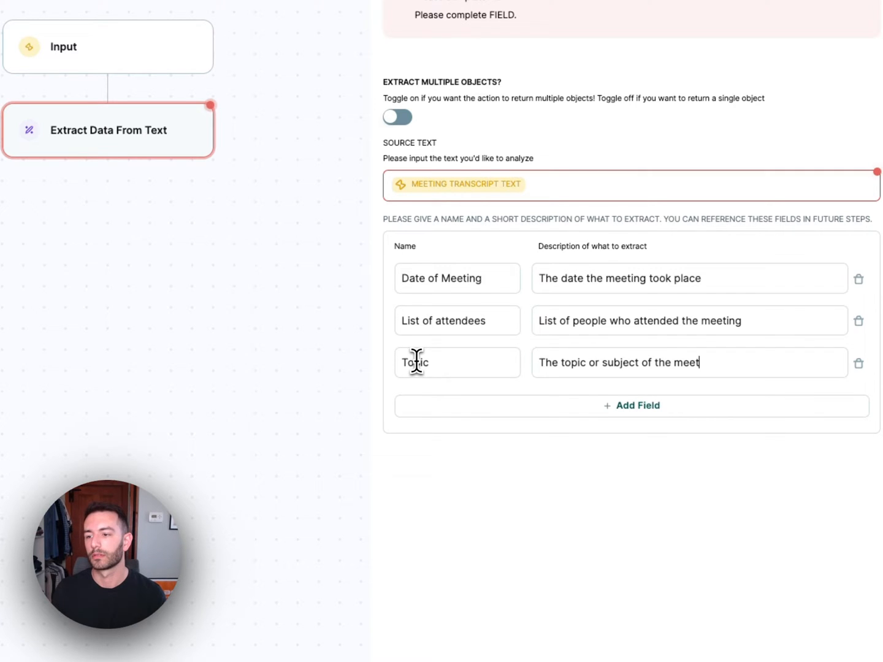
{"action": "type", "text": "ing"}
{"action": "left_click", "coordinate": [632, 643]}
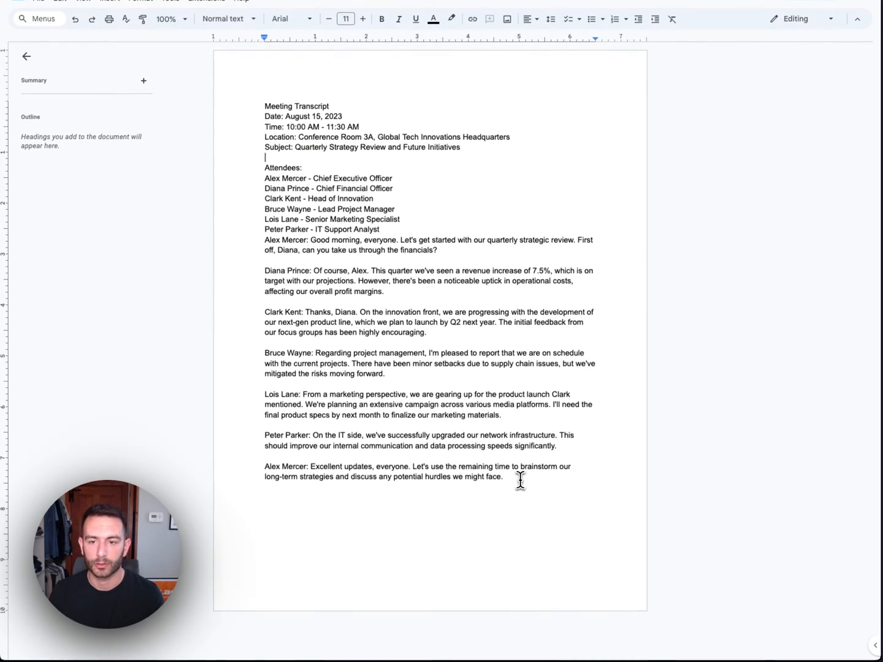
Point out the attendee names in the Google Docs meeting transcript
{"action": "left_click_drag", "start_coordinate": [402, 229], "coordinate": [407, 227]}
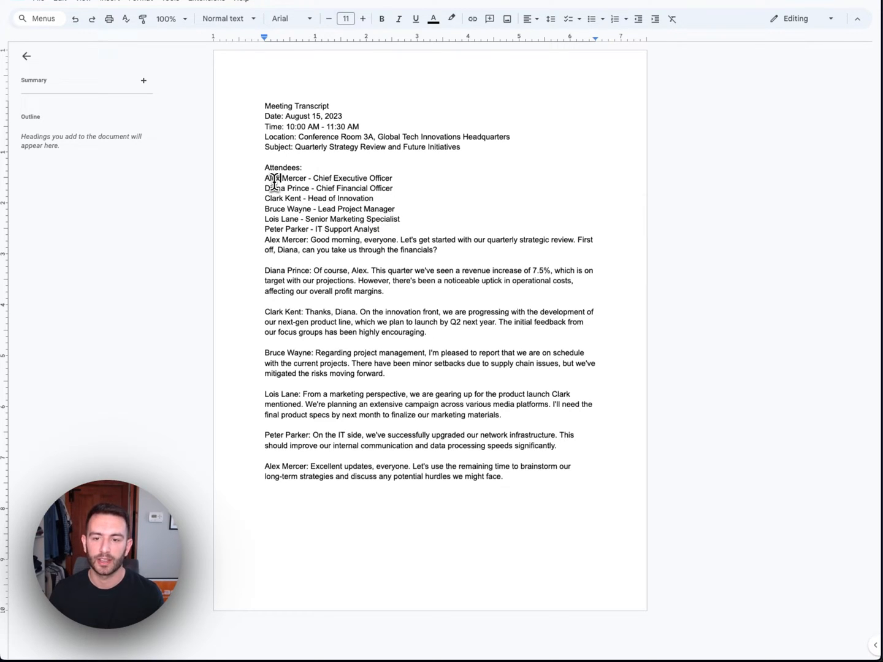
{"action": "mouse_move", "coordinate": [276, 179]}
{"action": "left_mouse_down"}
{"action": "mouse_move", "coordinate": [298, 183]}
{"action": "mouse_move", "coordinate": [298, 199]}
{"action": "mouse_move", "coordinate": [279, 209]}
{"action": "mouse_move", "coordinate": [319, 209]}
{"action": "mouse_move", "coordinate": [304, 220]}
{"action": "mouse_move", "coordinate": [334, 230]}
{"action": "left_mouse_up"}
Copy the whole transcript, paste it as the test input and run the workflow test
{"action": "left_click", "coordinate": [445, 230]}
{"action": "key", "text": "ctrl+a"}
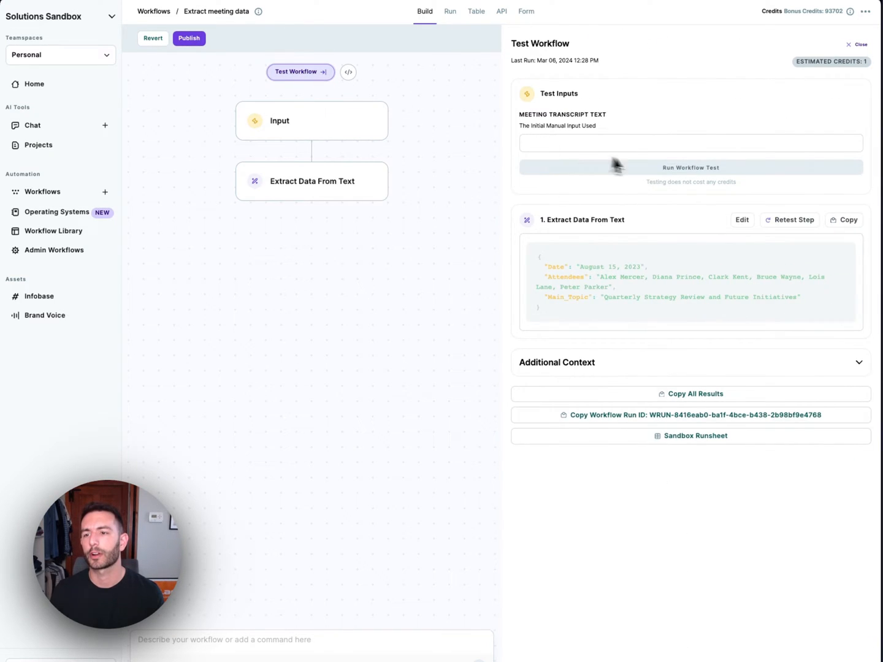
{"action": "left_click", "coordinate": [624, 146]}
{"action": "key", "text": "ctrl+v"}
{"action": "left_click", "coordinate": [656, 291]}
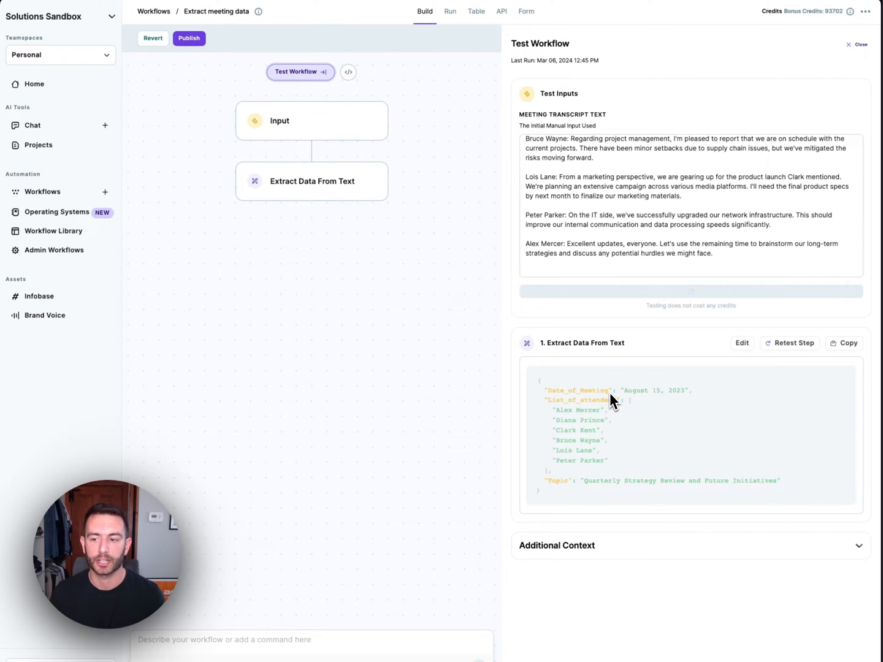
{"action": "scroll", "coordinate": [626, 393], "scroll_direction": "down", "scroll_amount": 1}
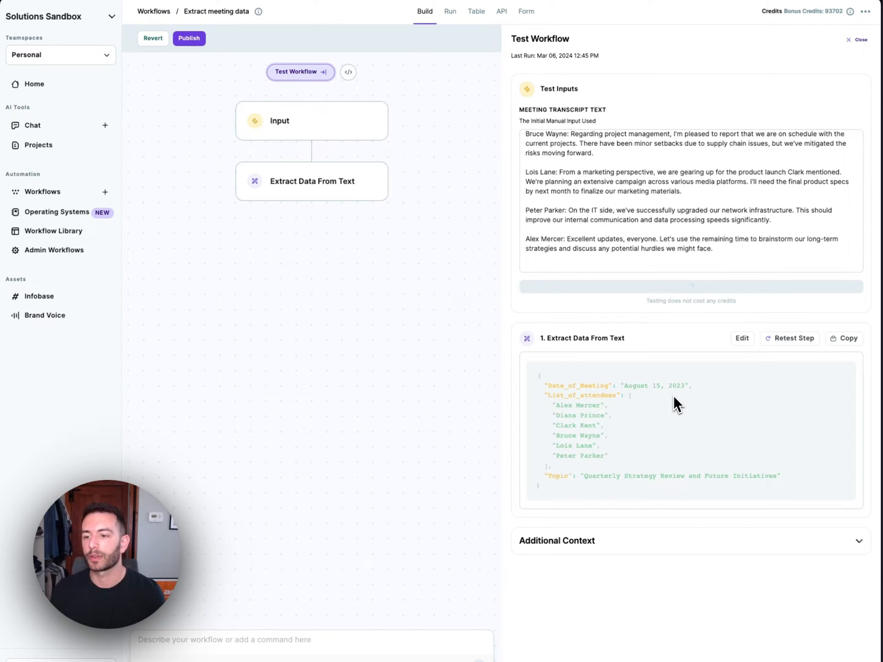
{"action": "scroll", "coordinate": [621, 178], "scroll_direction": "up", "scroll_amount": 10}
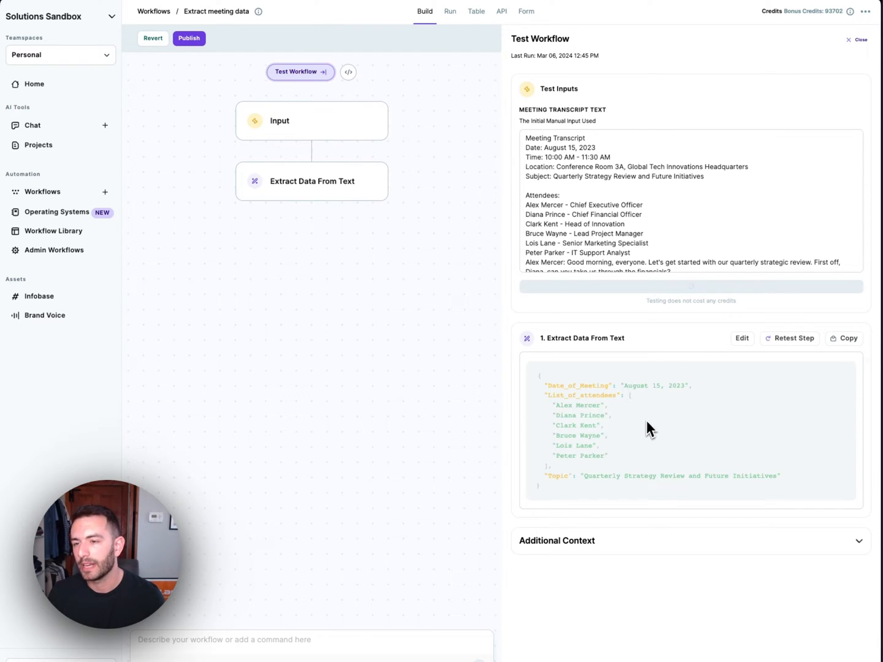
{"action": "double_click", "coordinate": [593, 147]}
{"action": "left_click_drag", "start_coordinate": [593, 148], "coordinate": [532, 145]}
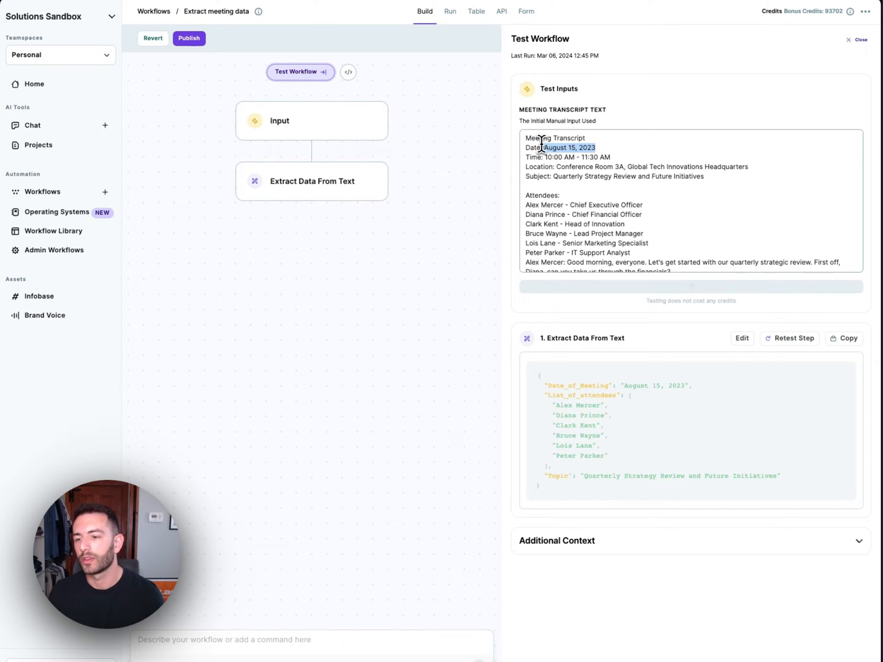
{"action": "left_click", "coordinate": [556, 406]}
{"action": "left_click_drag", "start_coordinate": [556, 406], "coordinate": [616, 456]}
{"action": "left_click", "coordinate": [615, 456]}
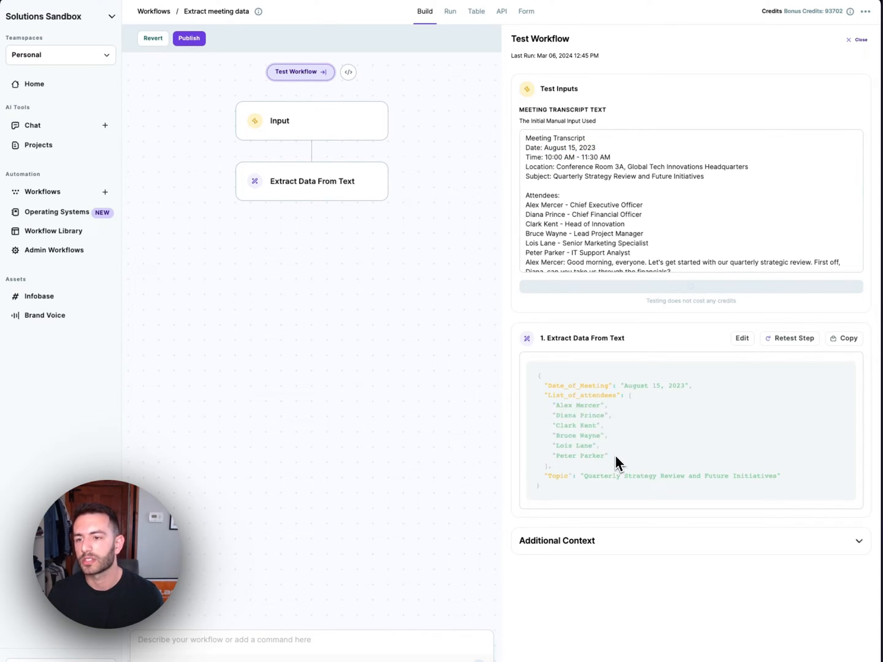
{"action": "left_click_drag", "start_coordinate": [526, 204], "coordinate": [646, 252]}
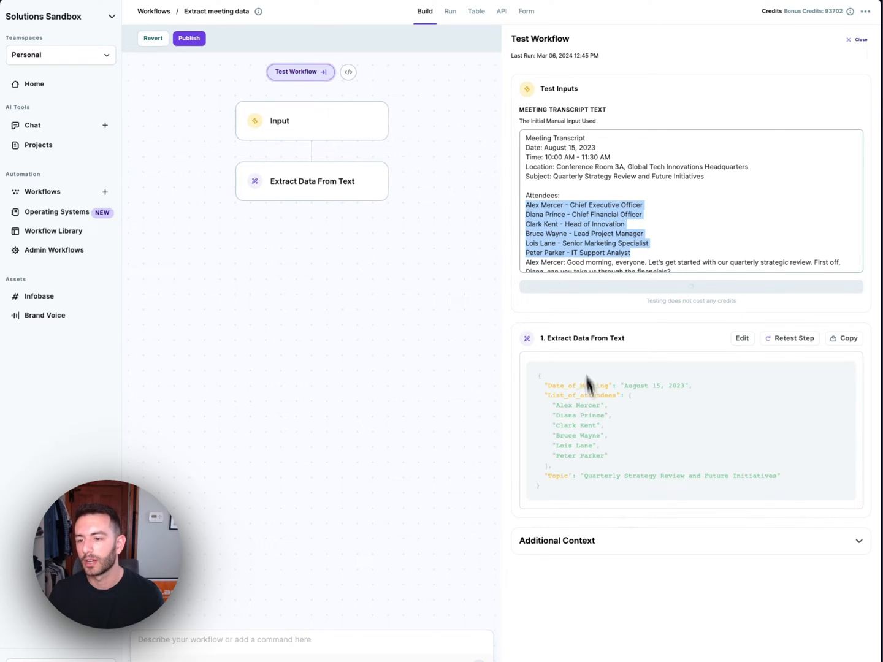
{"action": "left_click", "coordinate": [644, 468]}
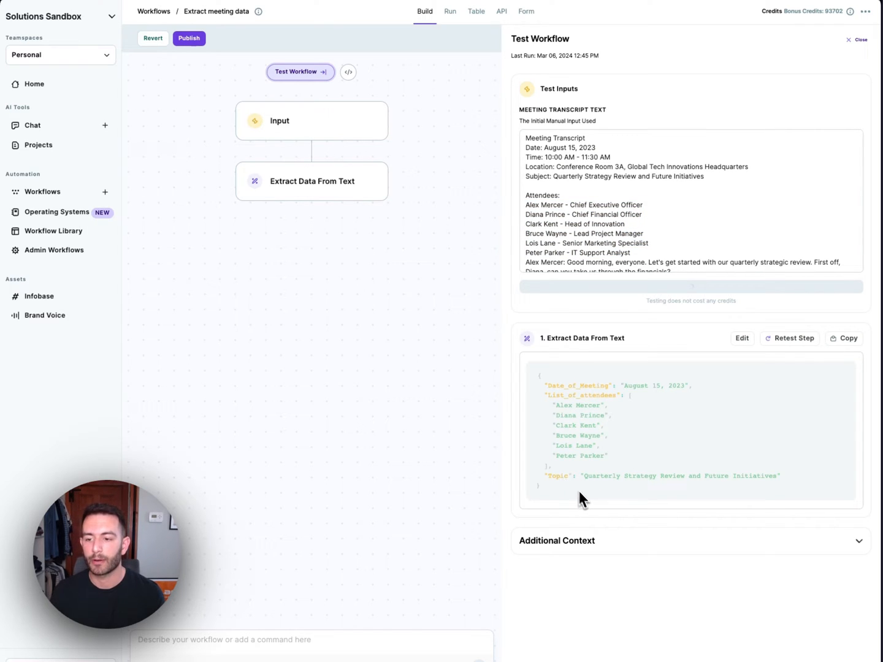
{"action": "left_click_drag", "start_coordinate": [585, 476], "coordinate": [749, 477]}
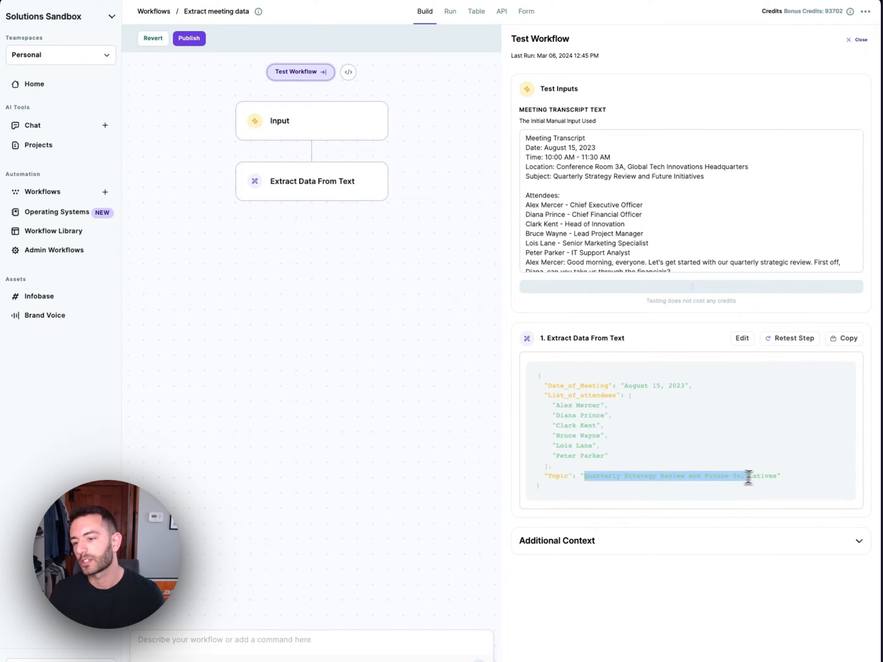
{"action": "left_click", "coordinate": [770, 482]}
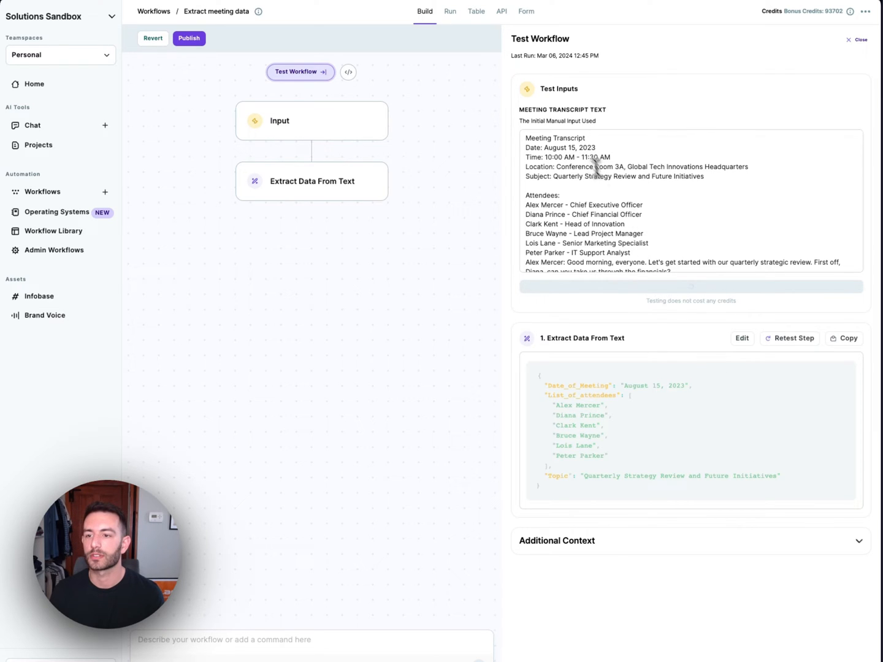
{"action": "left_click_drag", "start_coordinate": [552, 177], "coordinate": [738, 176]}
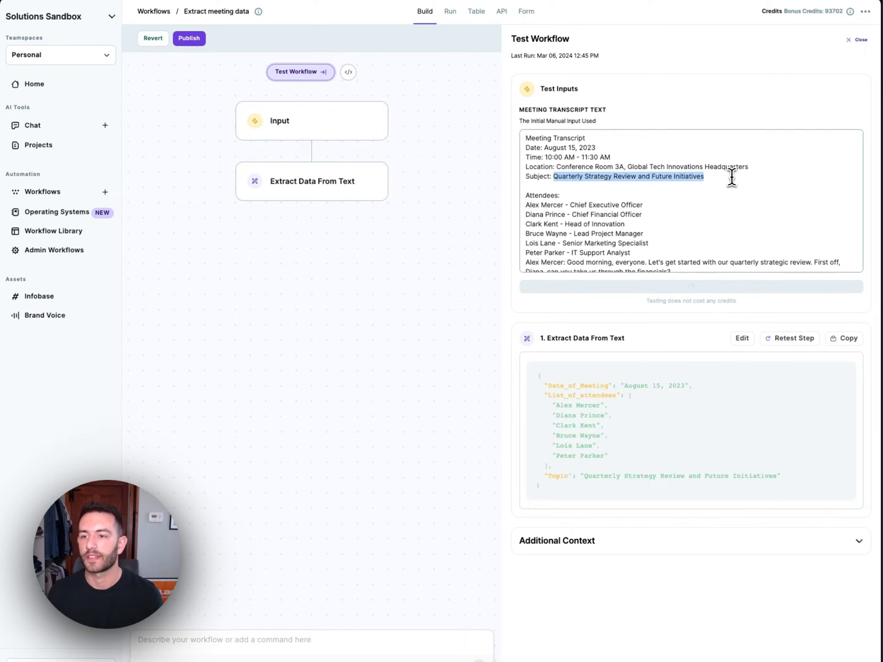
{"action": "left_click", "coordinate": [732, 176]}
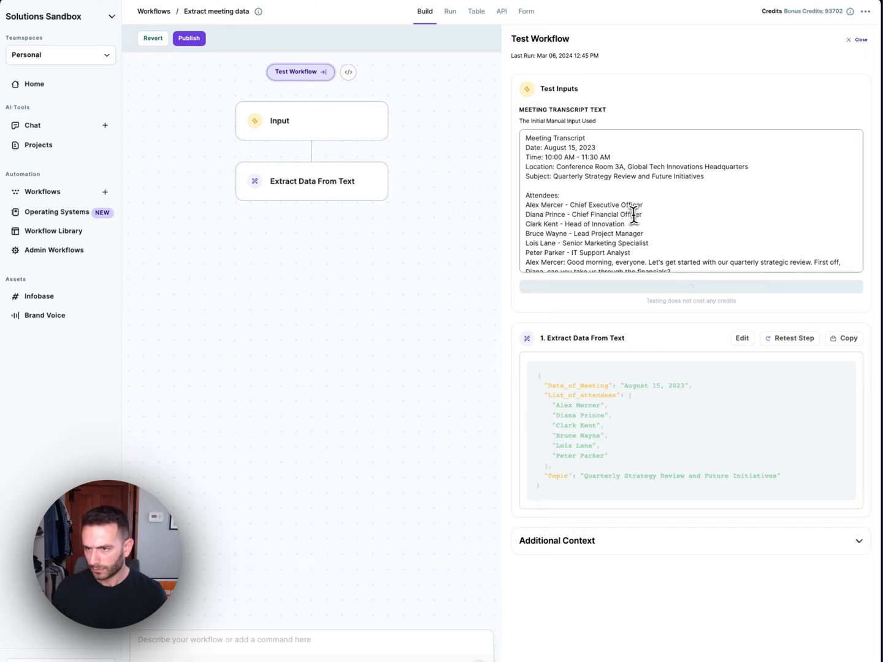
{"action": "left_click", "coordinate": [689, 197]}
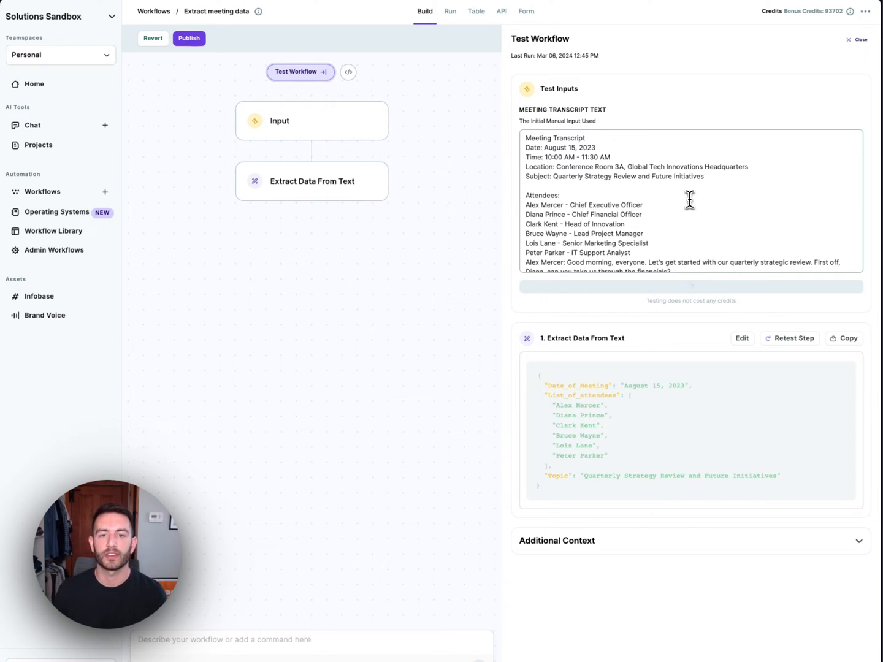
Show the Extract Data From Text step's configured fields
{"action": "left_click", "coordinate": [299, 180]}
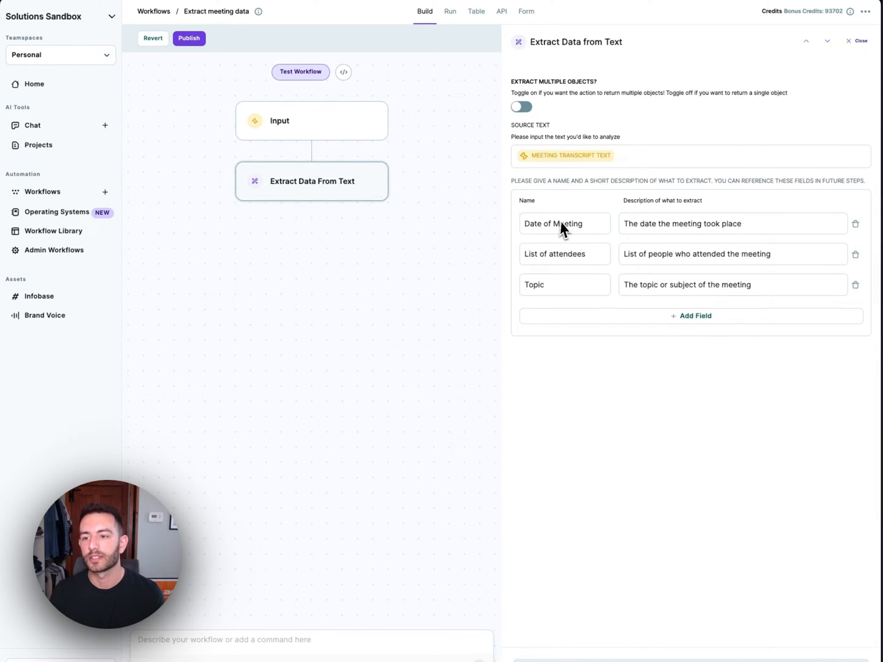
{"action": "scroll", "coordinate": [754, 272], "scroll_direction": "down", "scroll_amount": 1}
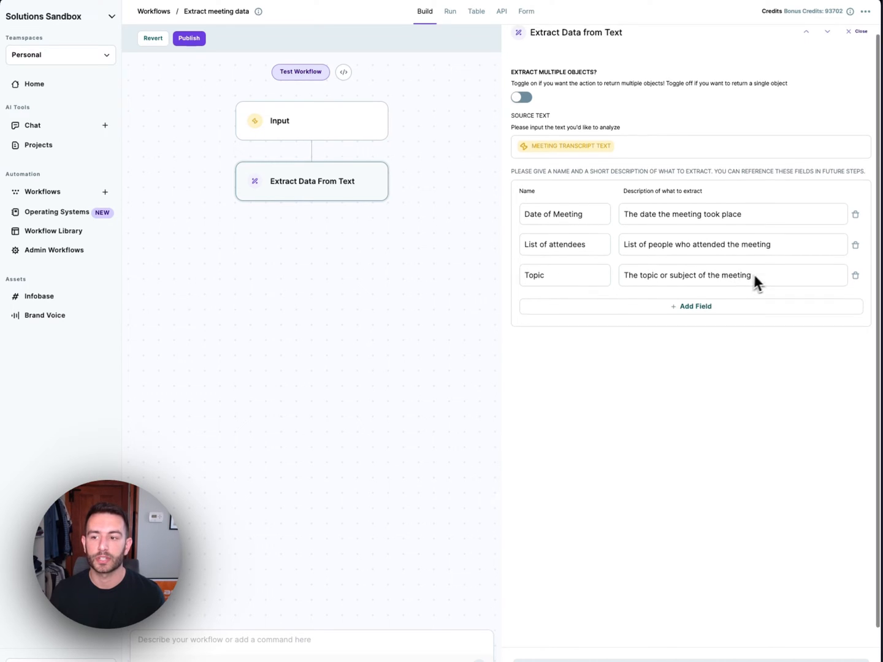
{"action": "scroll", "coordinate": [764, 275], "scroll_direction": "down", "scroll_amount": 2}
{"action": "scroll", "coordinate": [764, 272], "scroll_direction": "up", "scroll_amount": 3}
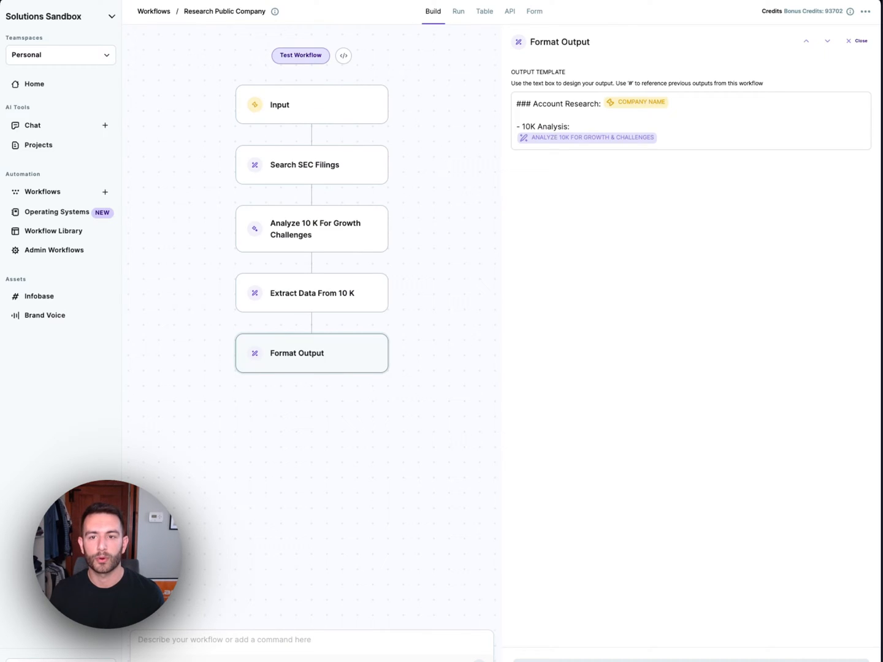
{"action": "mouse_move", "coordinate": [311, 105]}
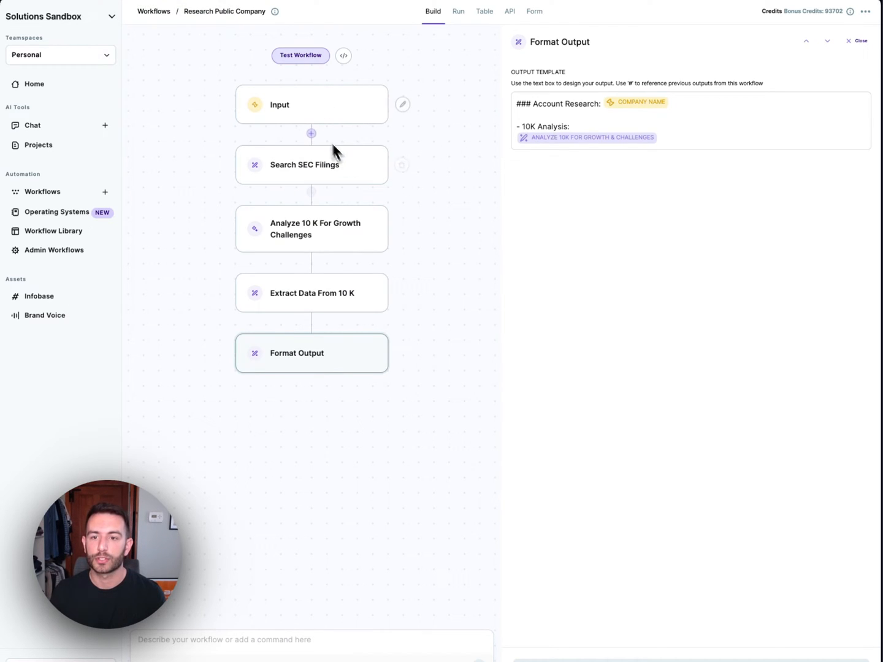
Inspect the ticker_symbol and company_name inputs, SEC filings search, 10-K analysis and 10-K extraction steps
{"action": "left_click", "coordinate": [403, 105]}
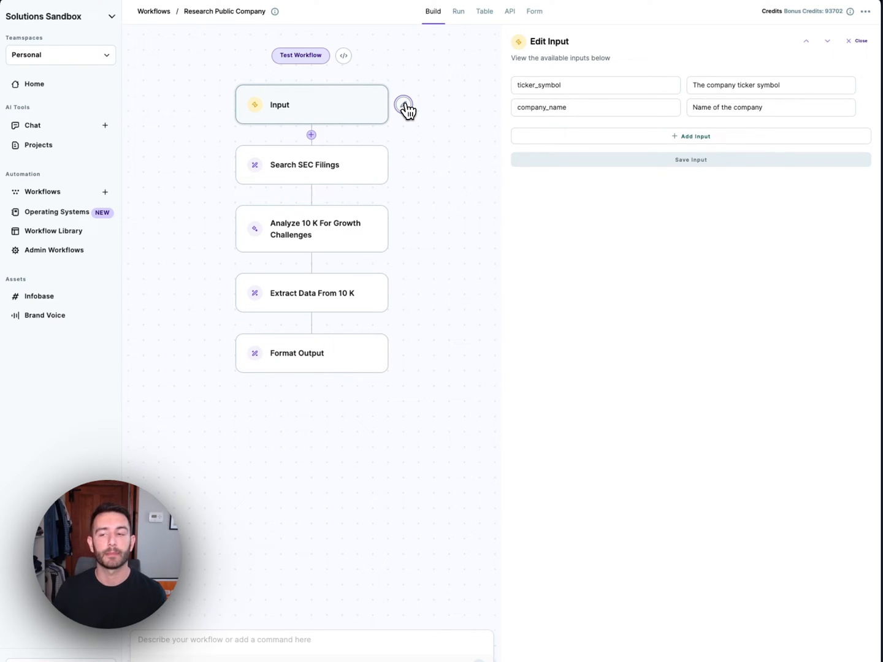
{"action": "double_click", "coordinate": [575, 86]}
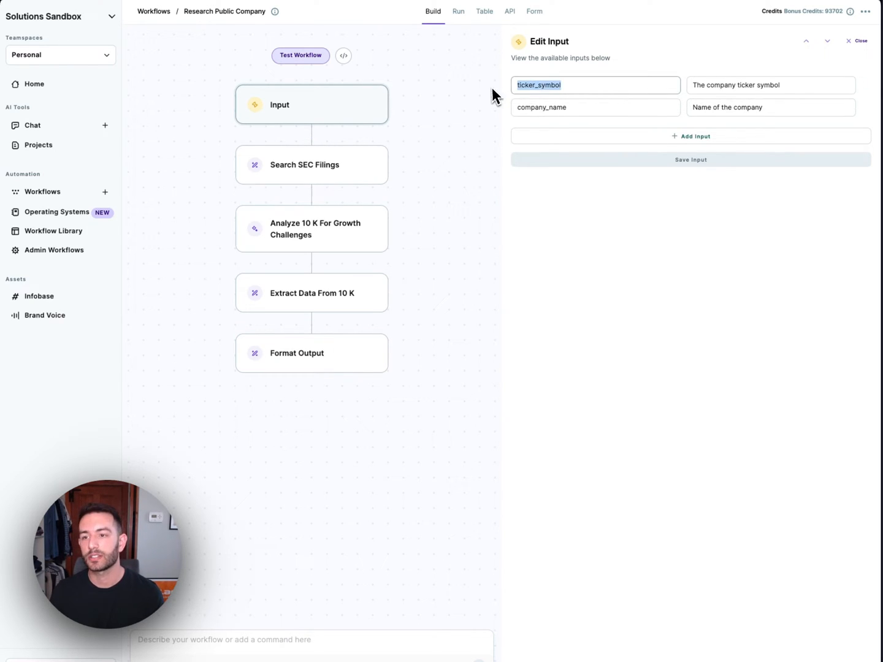
{"action": "double_click", "coordinate": [541, 108]}
{"action": "left_click", "coordinate": [323, 168]}
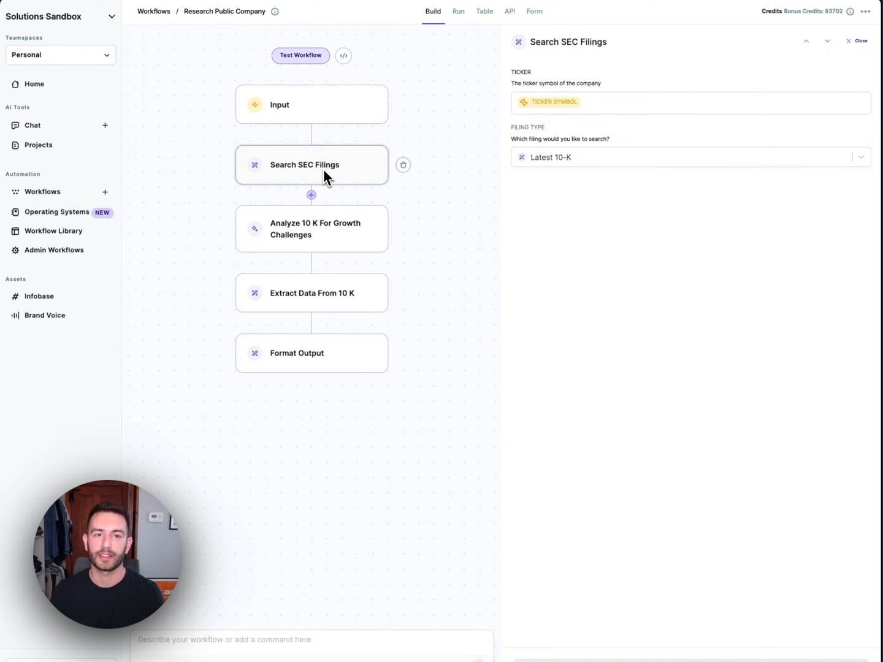
{"action": "left_click", "coordinate": [343, 230]}
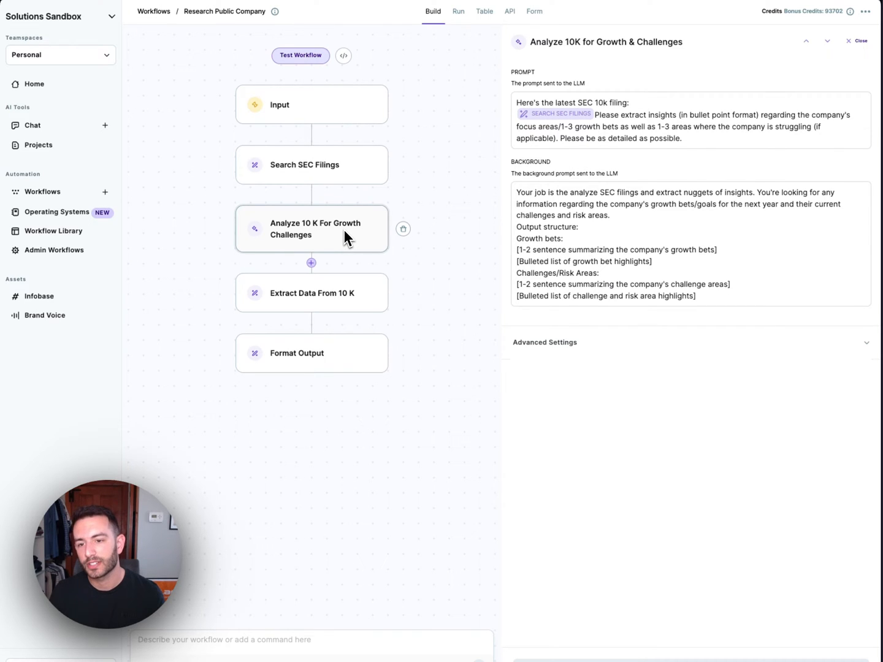
{"action": "left_click", "coordinate": [325, 286]}
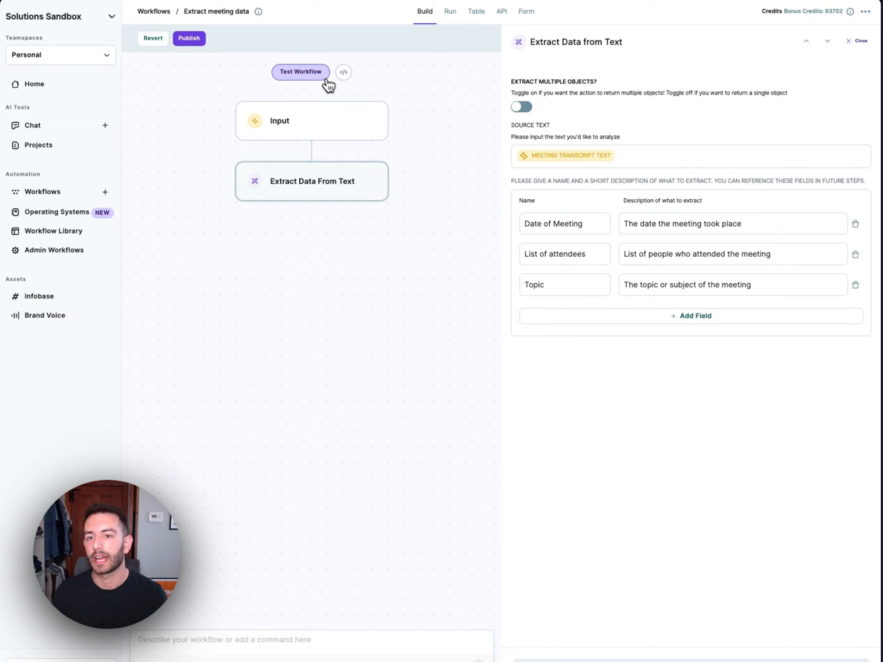
Show the meeting workflow's test results
{"action": "left_click", "coordinate": [326, 76]}
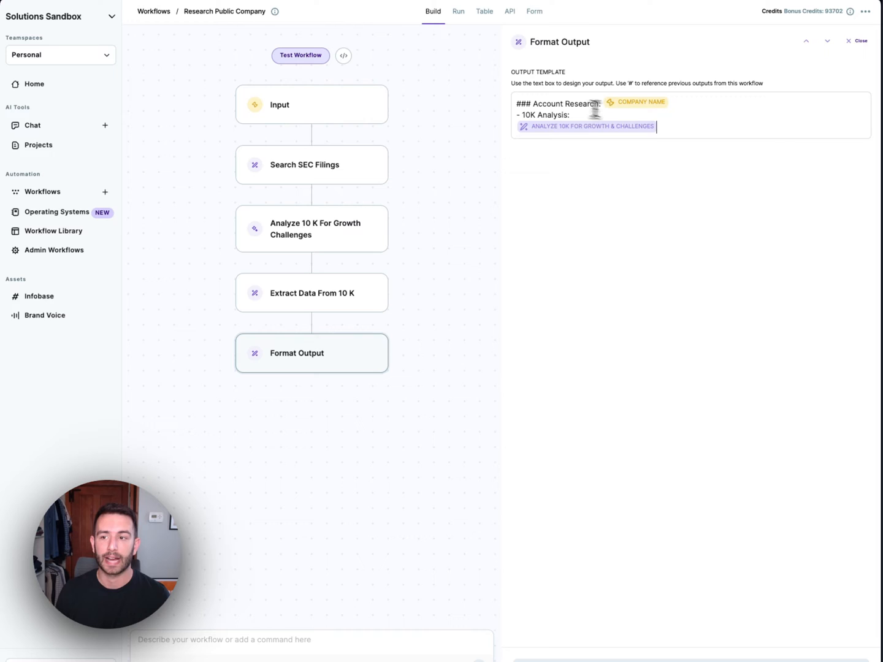
Add a '- **Employee Growth**:' line under the heading with a new line for its reference
{"action": "left_click", "coordinate": [737, 104]}
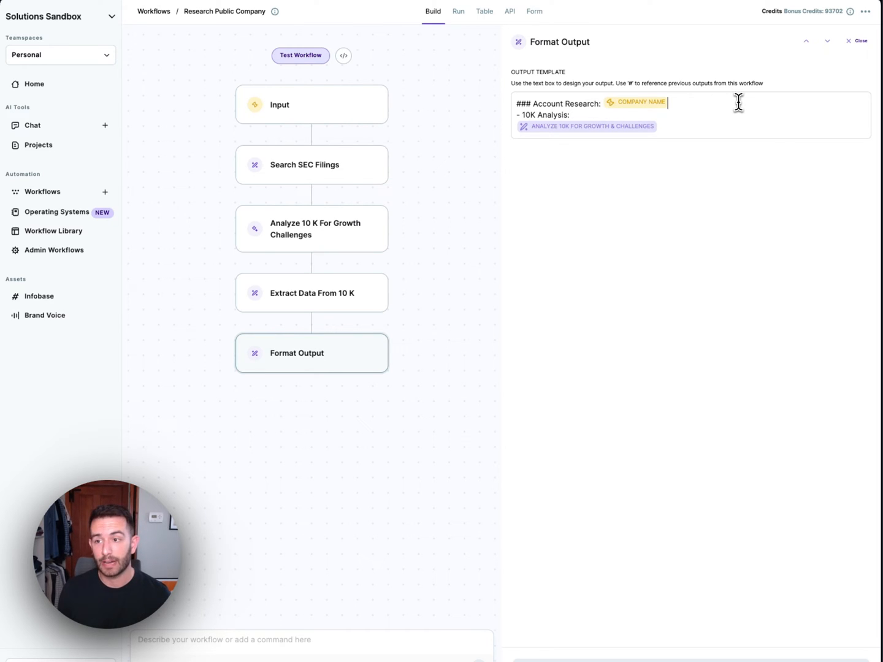
{"action": "key", "text": "Return"}
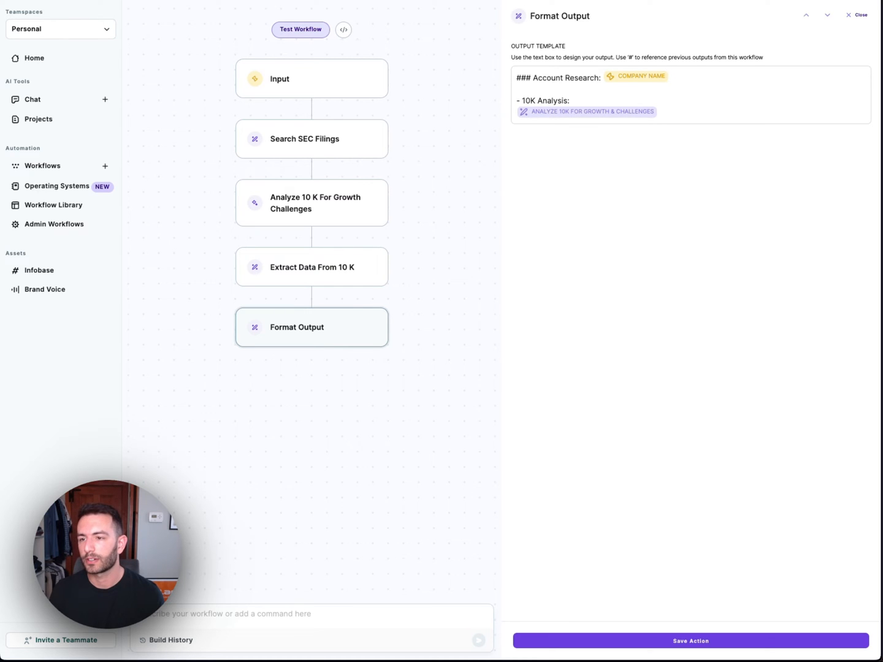
{"action": "scroll", "coordinate": [543, 94], "scroll_direction": "up", "scroll_amount": 1}
{"action": "left_click", "coordinate": [657, 115]}
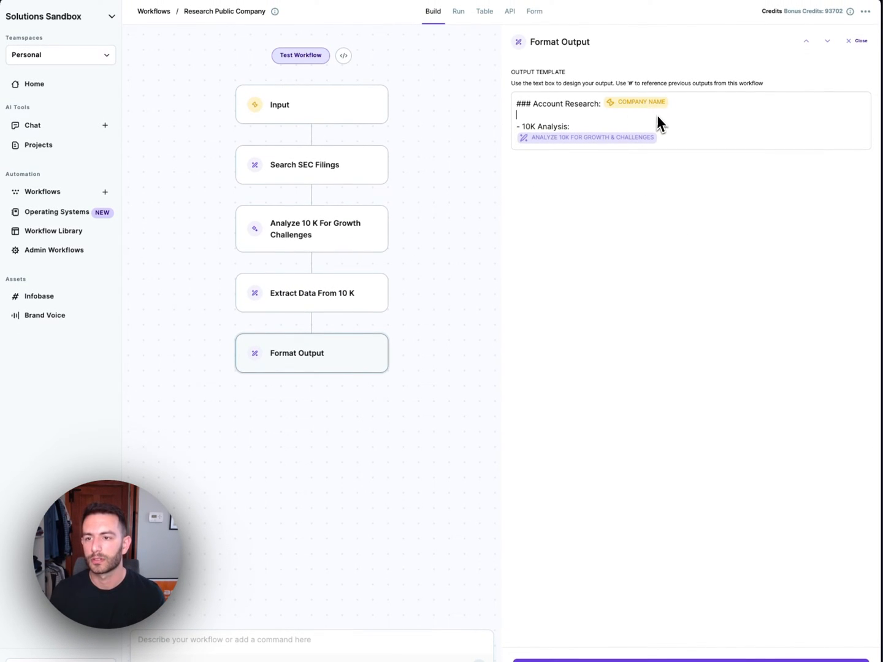
{"action": "type", "text": "- **"}
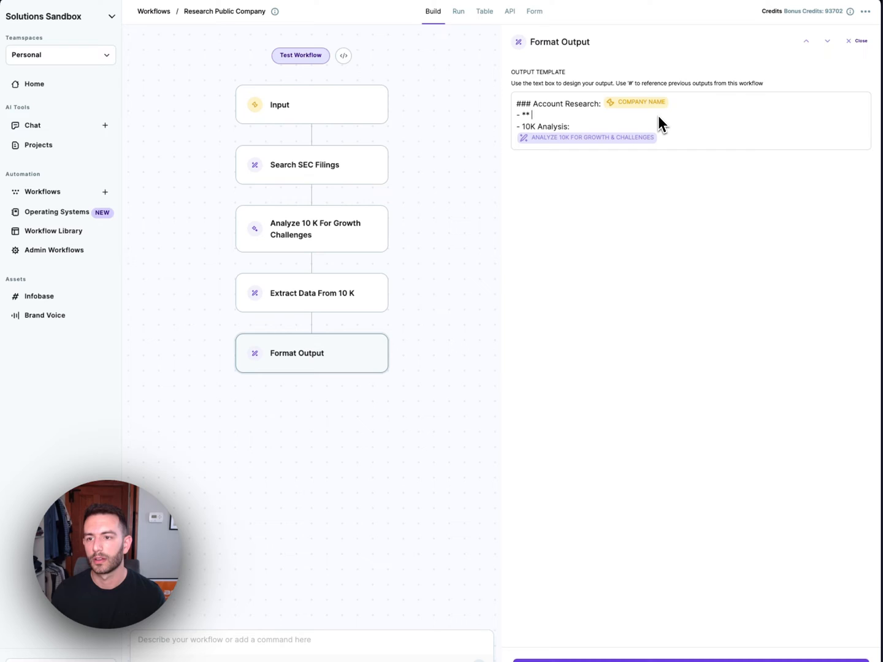
{"action": "type", "text": " em"}
{"action": "key", "text": "BackSpace"}
{"action": "key", "text": "BackSpace"}
{"action": "key", "text": "BackSpace"}
{"action": "type", "text": "Emp"}
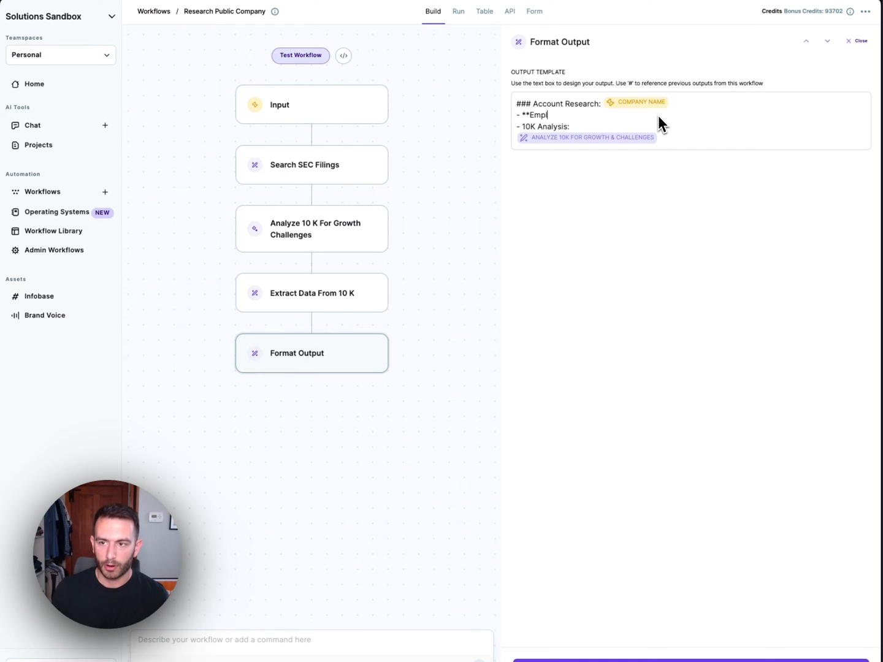
{"action": "type", "text": "loyee Growth"}
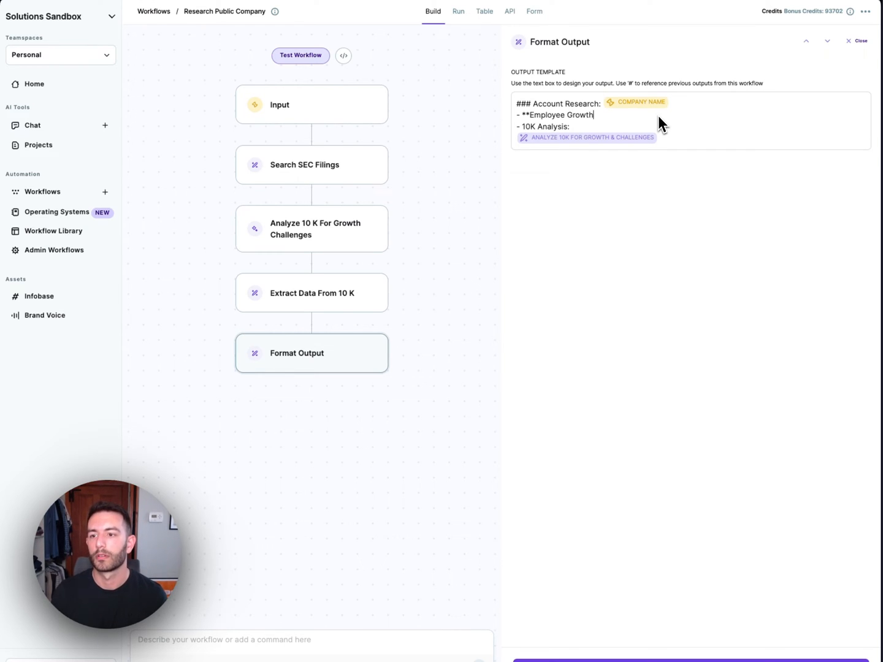
{"action": "type", "text": "**:"}
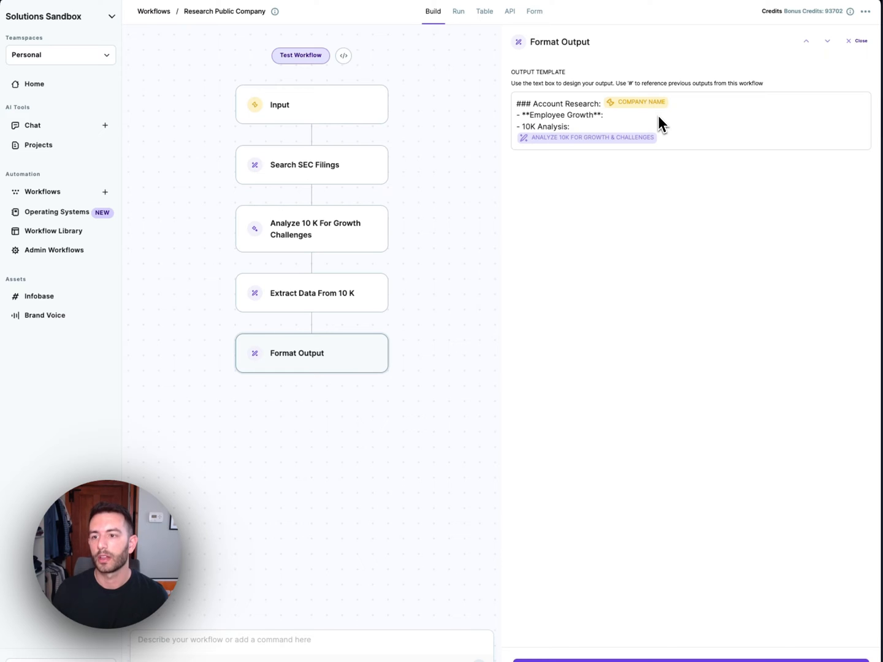
{"action": "key", "text": "Return"}
{"action": "type", "text": "#"}
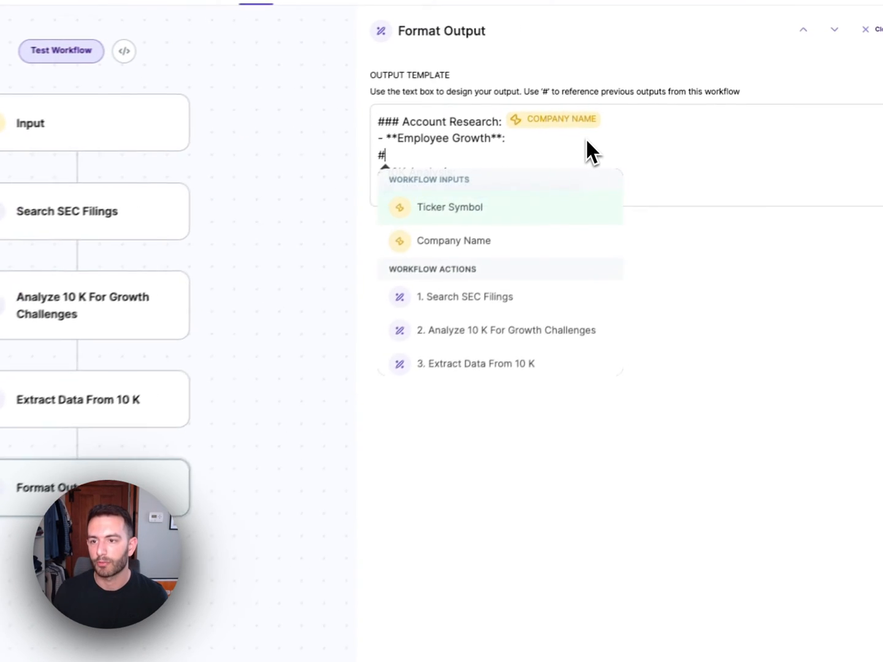
{"action": "scroll", "coordinate": [484, 256], "scroll_direction": "down", "scroll_amount": 3}
{"action": "scroll", "coordinate": [482, 260], "scroll_direction": "down", "scroll_amount": 2}
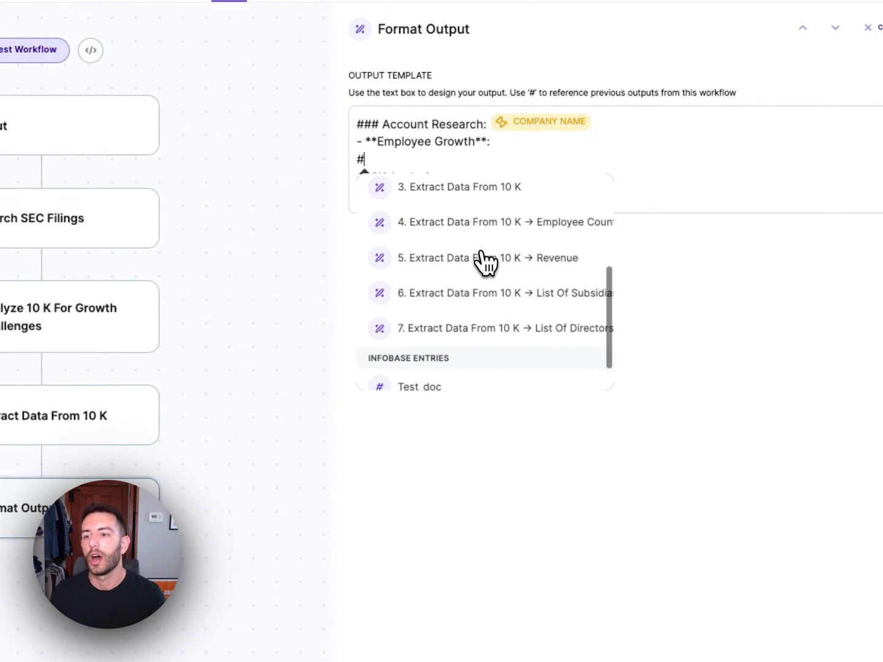
{"action": "scroll", "coordinate": [525, 197], "scroll_direction": "up", "scroll_amount": 1}
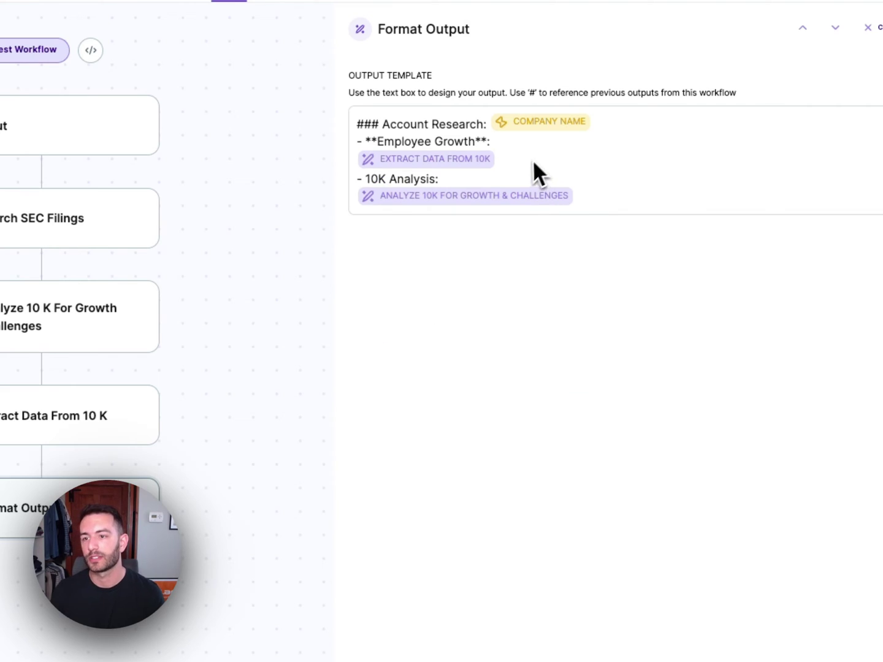
Insert the Employee Count reference and add a Subsidiary Information section with the subsidiaries list reference
{"action": "left_click", "coordinate": [575, 169]}
{"action": "key", "text": "Return"}
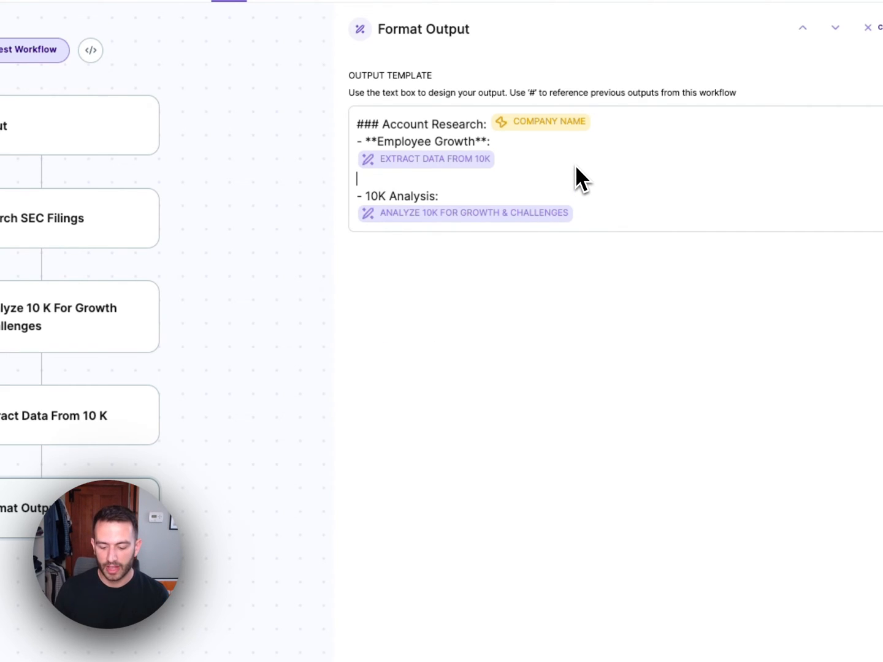
{"action": "type", "text": "- **"}
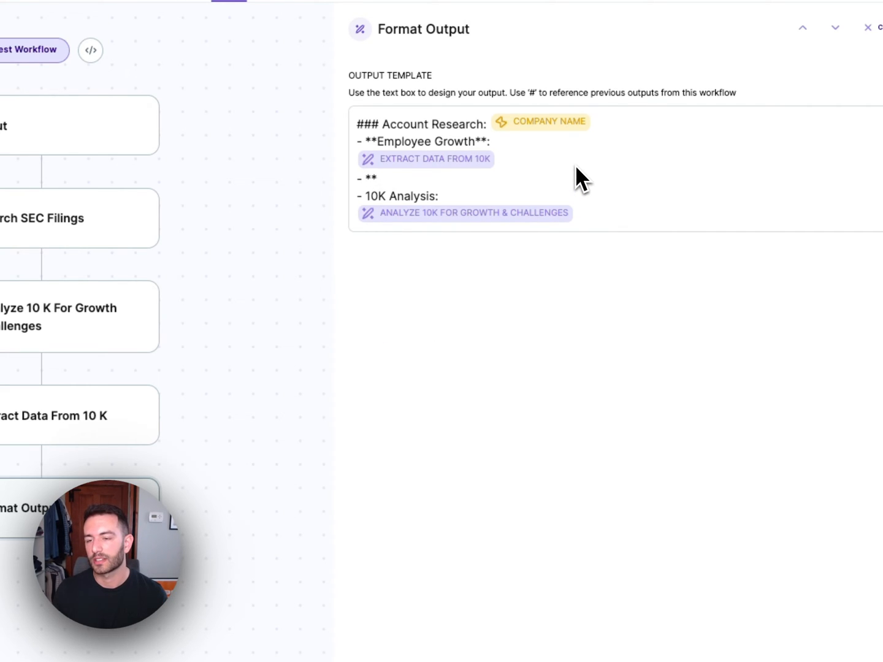
{"action": "type", "text": "Subsidiar"}
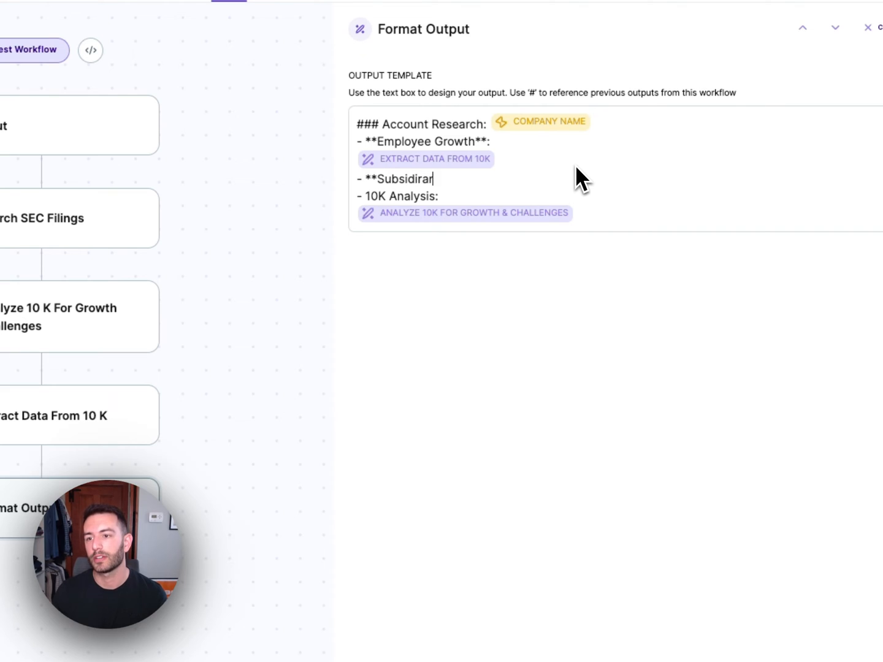
{"action": "type", "text": "uy"}
{"action": "key", "text": "BackSpace"}
{"action": "key", "text": "BackSpace"}
{"action": "type", "text": "y I"}
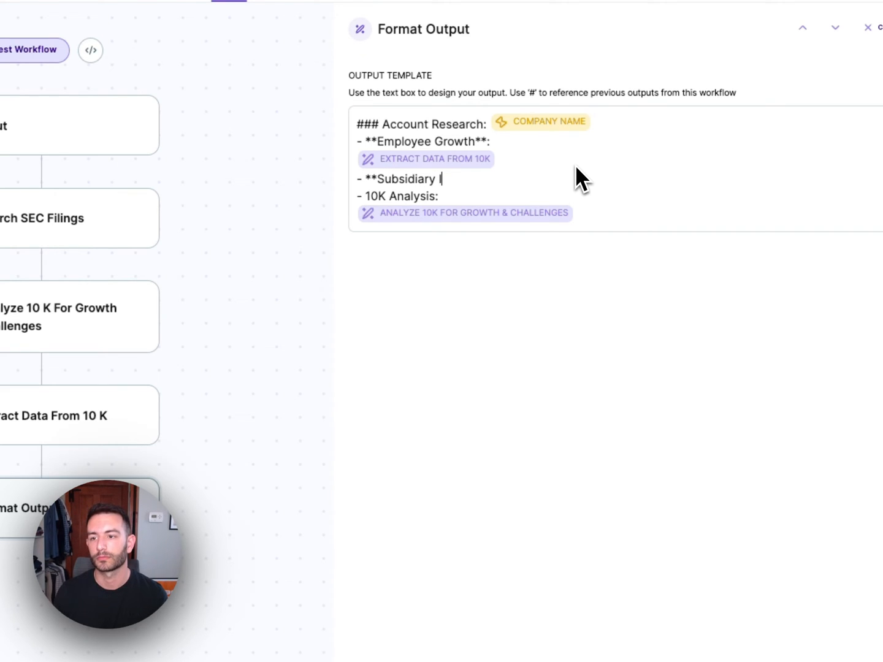
{"action": "type", "text": "nformation&*"}
{"action": "key", "text": "BackSpace"}
{"action": "key", "text": "BackSpace"}
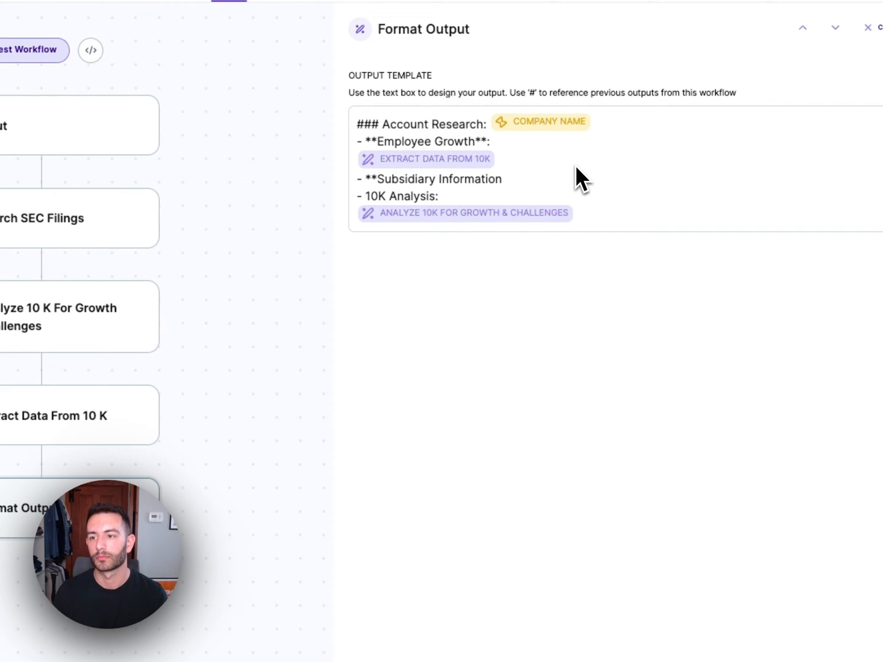
{"action": "type", "text": "**:"}
{"action": "key", "text": "Return"}
{"action": "type", "text": "#$"}
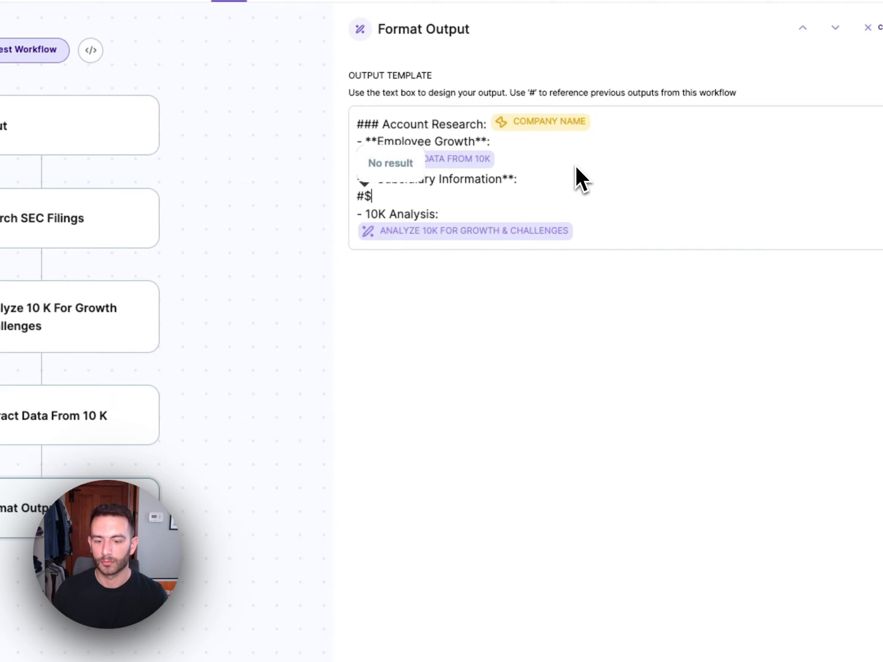
{"action": "key", "text": "BackSpace"}
{"action": "scroll", "coordinate": [430, 404], "scroll_direction": "down", "scroll_amount": 3}
{"action": "scroll", "coordinate": [430, 404], "scroll_direction": "down", "scroll_amount": 1}
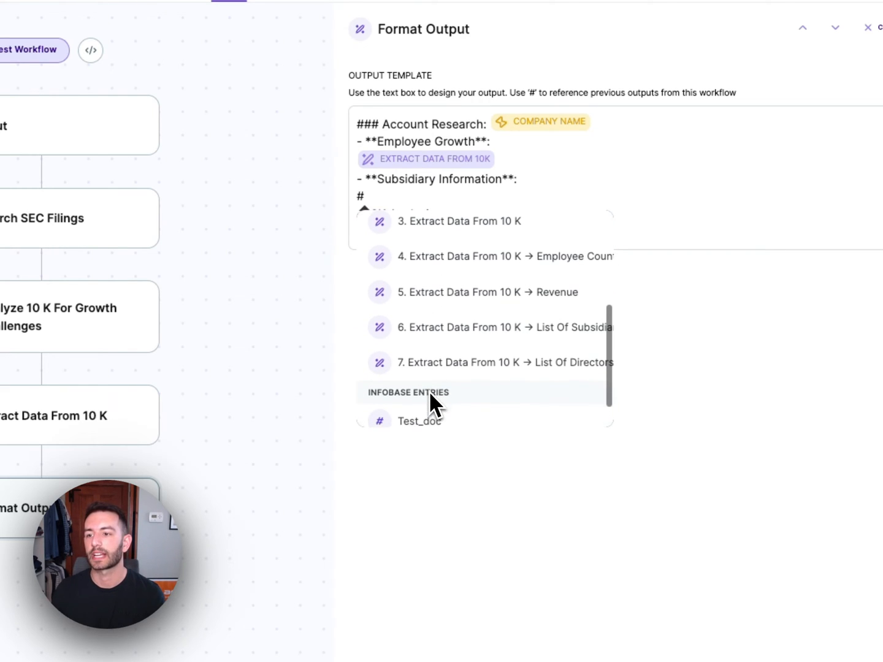
{"action": "left_click", "coordinate": [476, 339]}
Add Revenue and Directors & Execs sections referencing the extracted 10-K Revenue and executives data
{"action": "left_click", "coordinate": [525, 156]}
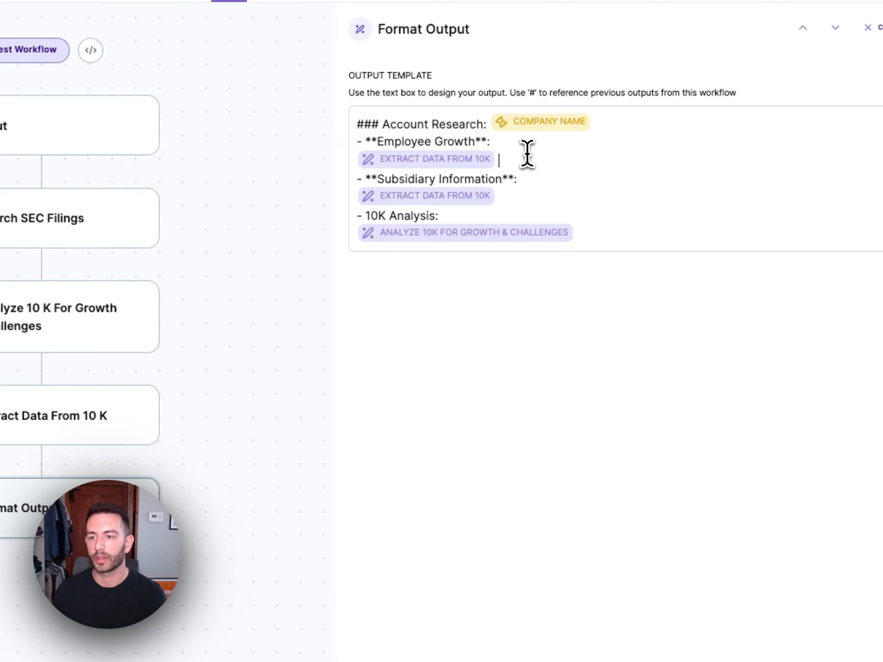
{"action": "key", "text": "Return"}
{"action": "type", "text": "- "}
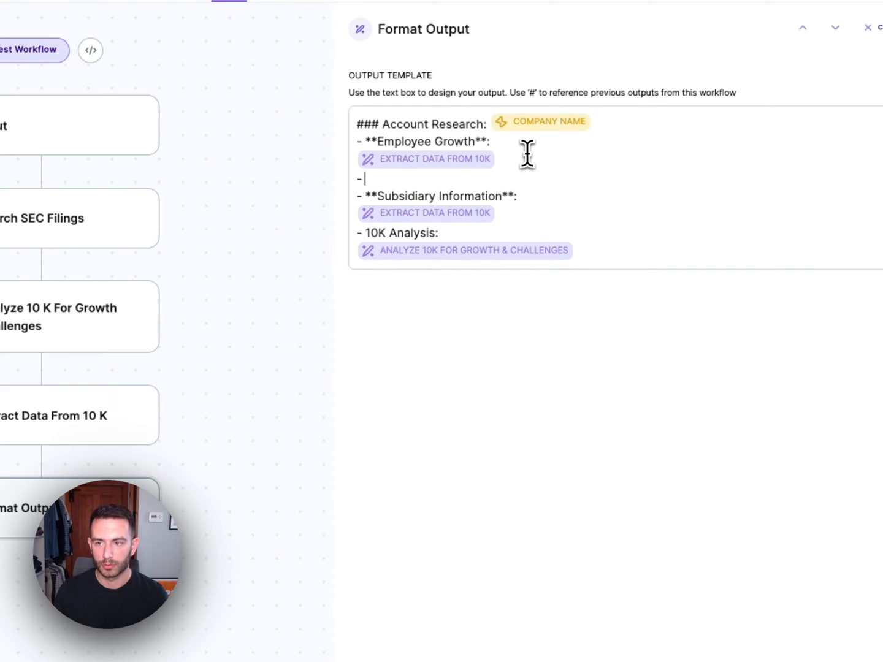
{"action": "type", "text": "**Revenue"}
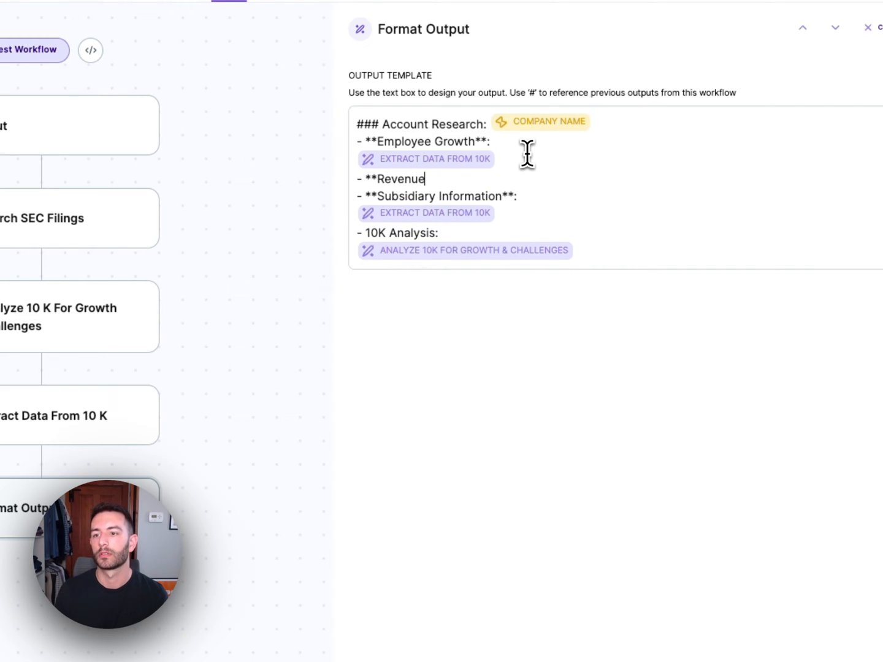
{"action": "type", "text": "**"}
{"action": "type", "text": ":"}
{"action": "key", "text": "Return"}
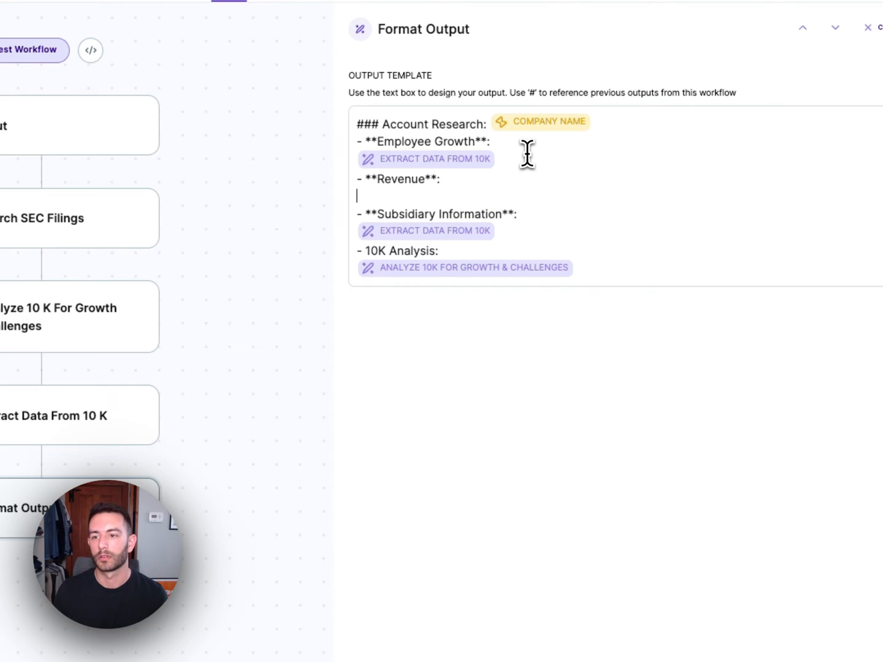
{"action": "type", "text": "#"}
{"action": "scroll", "coordinate": [469, 286], "scroll_direction": "down", "scroll_amount": 2}
{"action": "scroll", "coordinate": [454, 320], "scroll_direction": "down", "scroll_amount": 3}
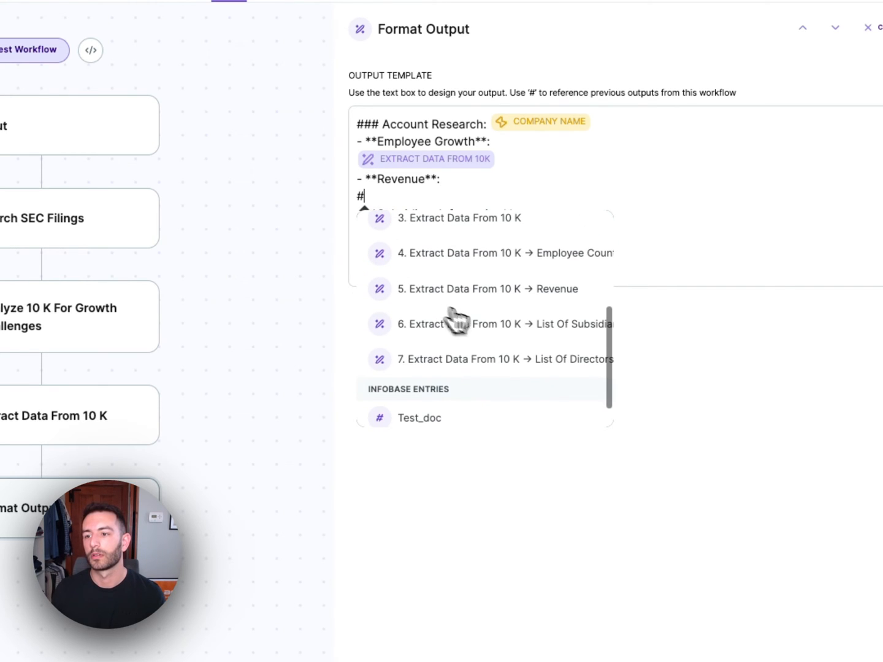
{"action": "left_click", "coordinate": [533, 291]}
{"action": "left_click", "coordinate": [536, 237]}
{"action": "key", "text": "Return"}
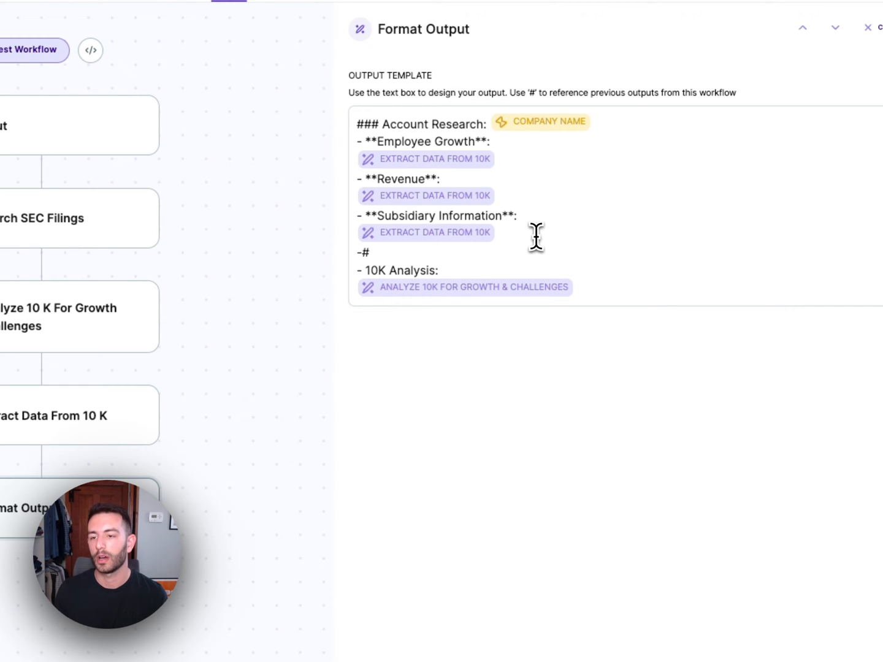
{"action": "type", "text": "*Directo"}
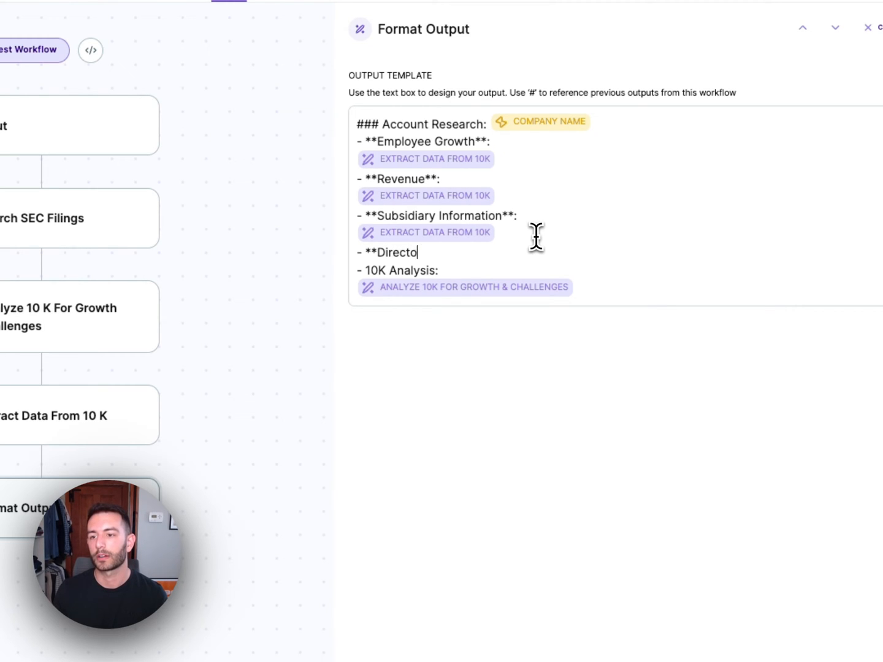
{"action": "type", "text": "rs & Execs"}
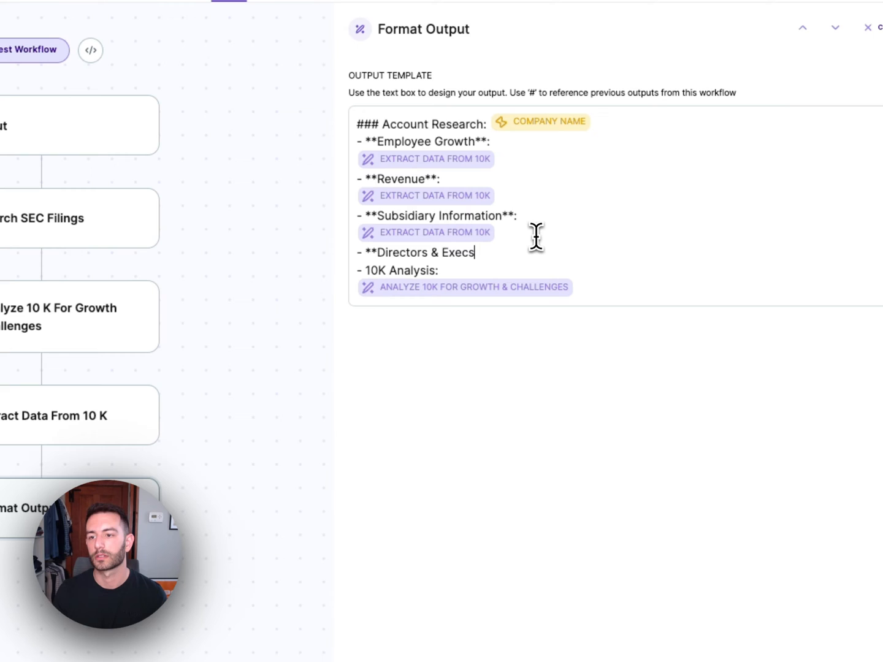
{"action": "type", "text": "**:"}
{"action": "key", "text": "Return"}
{"action": "type", "text": "#"}
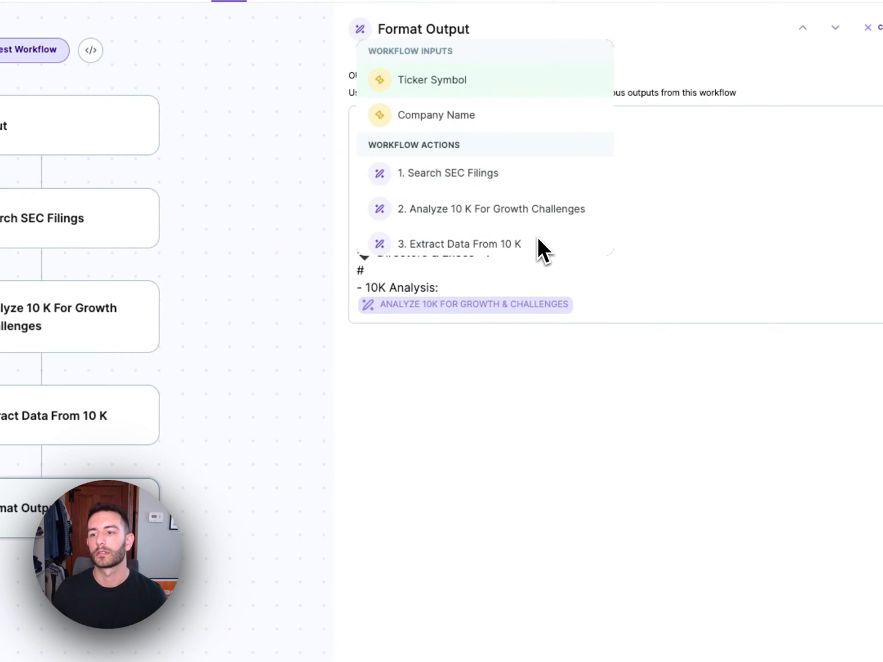
{"action": "scroll", "coordinate": [537, 245], "scroll_direction": "down", "scroll_amount": 3}
{"action": "left_click", "coordinate": [538, 200]}
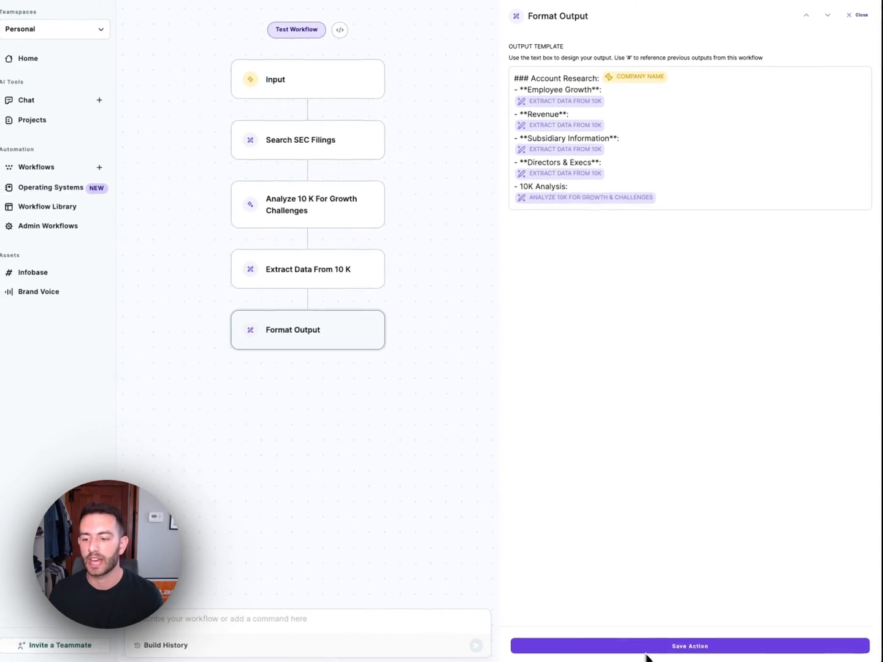
Save the Format Output step and run a workflow test with ticker CRM and company Salesforce
{"action": "left_click", "coordinate": [673, 647]}
{"action": "left_click", "coordinate": [314, 74]}
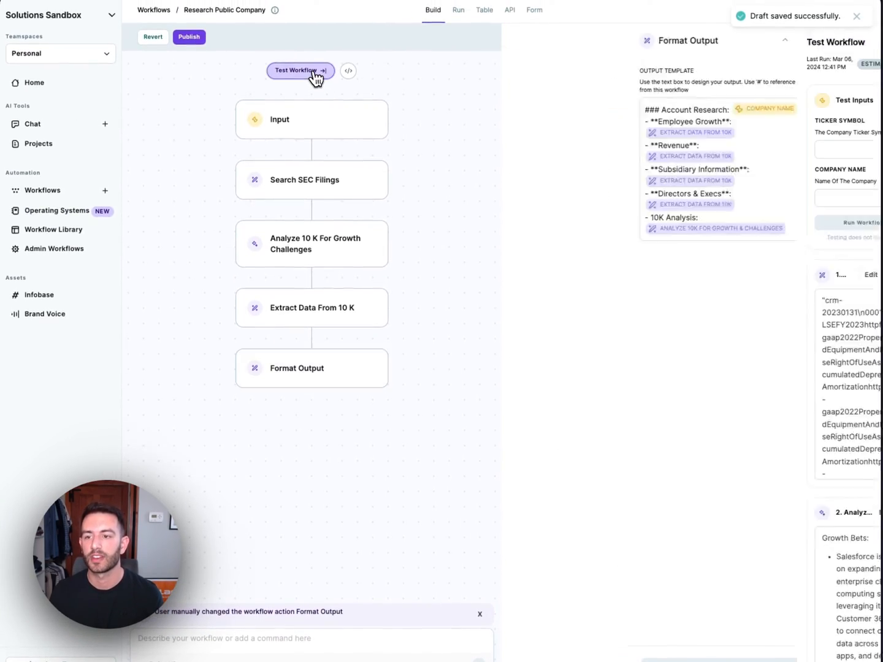
{"action": "left_click", "coordinate": [613, 141]}
{"action": "type", "text": "CRM"}
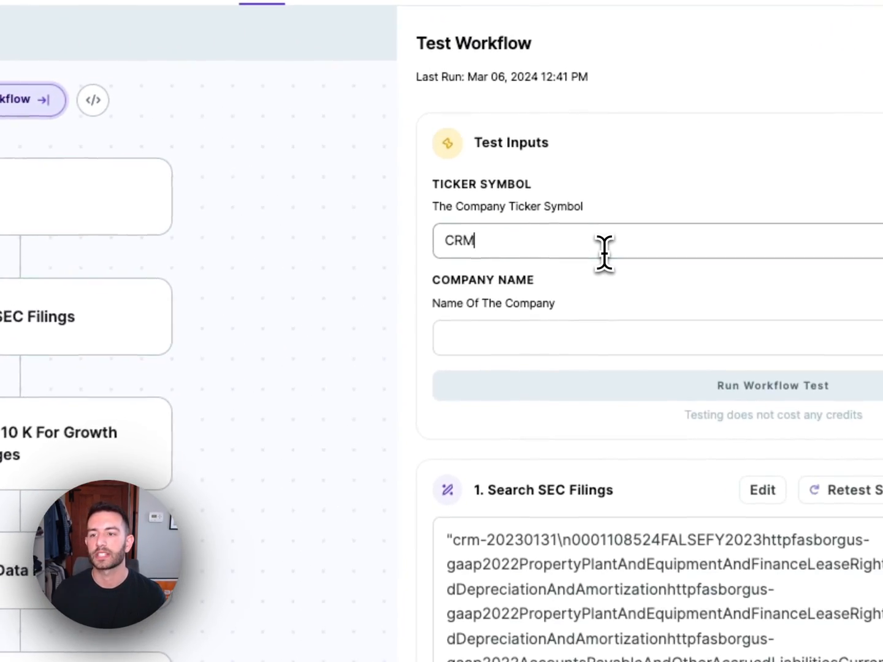
{"action": "left_click", "coordinate": [559, 334]}
{"action": "type", "text": "Sa"}
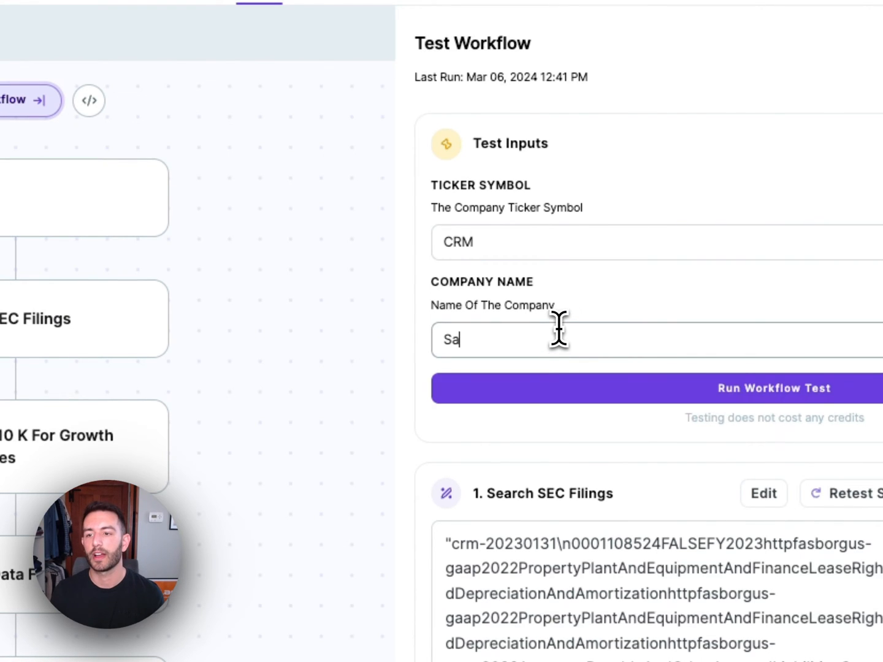
{"action": "type", "text": "lesforce"}
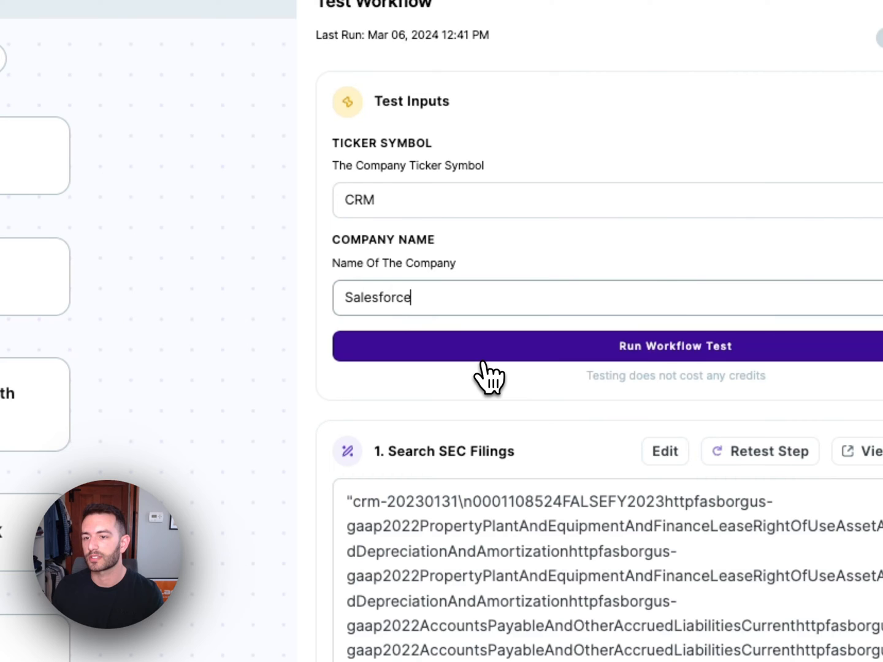
{"action": "left_click", "coordinate": [486, 357]}
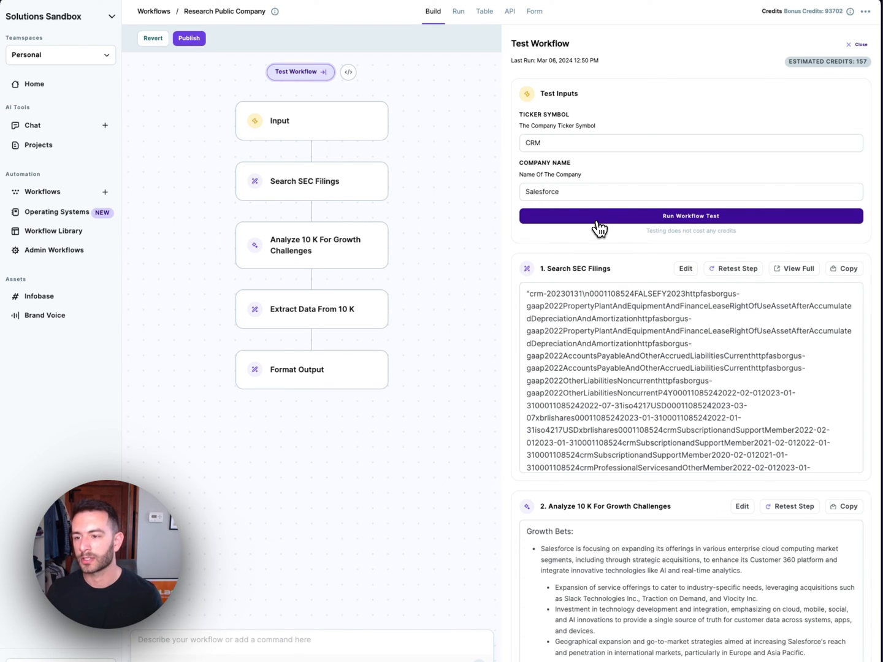
{"action": "scroll", "coordinate": [598, 229], "scroll_direction": "down", "scroll_amount": 2}
{"action": "scroll", "coordinate": [606, 262], "scroll_direction": "down", "scroll_amount": 2}
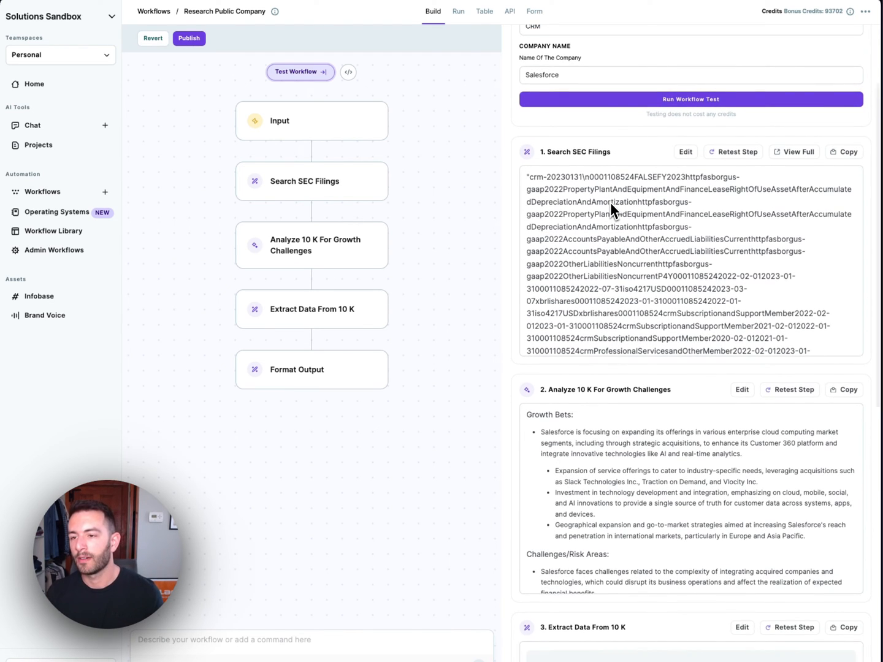
{"action": "scroll", "coordinate": [599, 346], "scroll_direction": "down", "scroll_amount": 3}
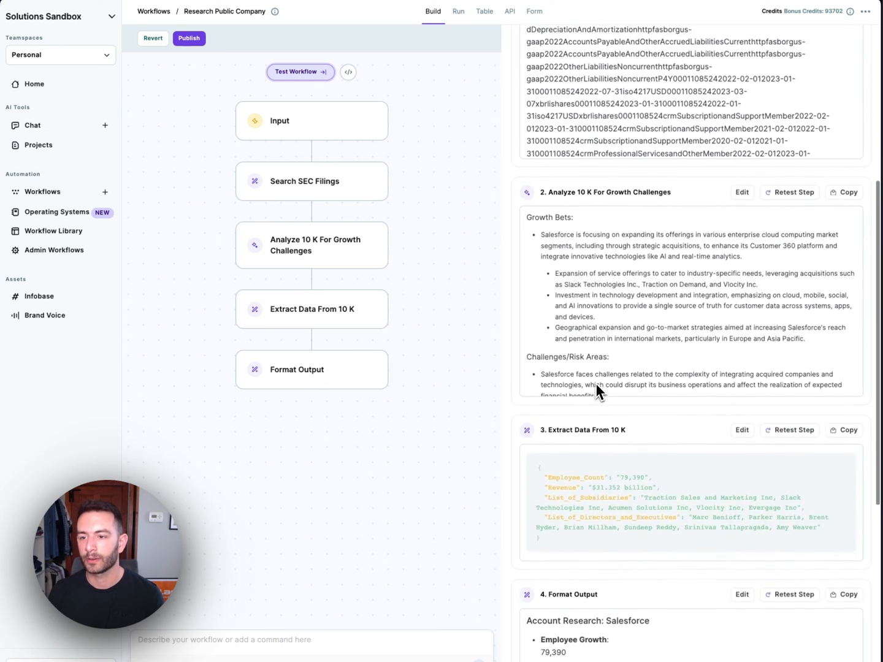
{"action": "scroll", "coordinate": [595, 384], "scroll_direction": "down", "scroll_amount": 1}
{"action": "scroll", "coordinate": [661, 218], "scroll_direction": "down", "scroll_amount": 2}
{"action": "scroll", "coordinate": [620, 235], "scroll_direction": "down", "scroll_amount": 1}
{"action": "scroll", "coordinate": [618, 250], "scroll_direction": "up", "scroll_amount": 1}
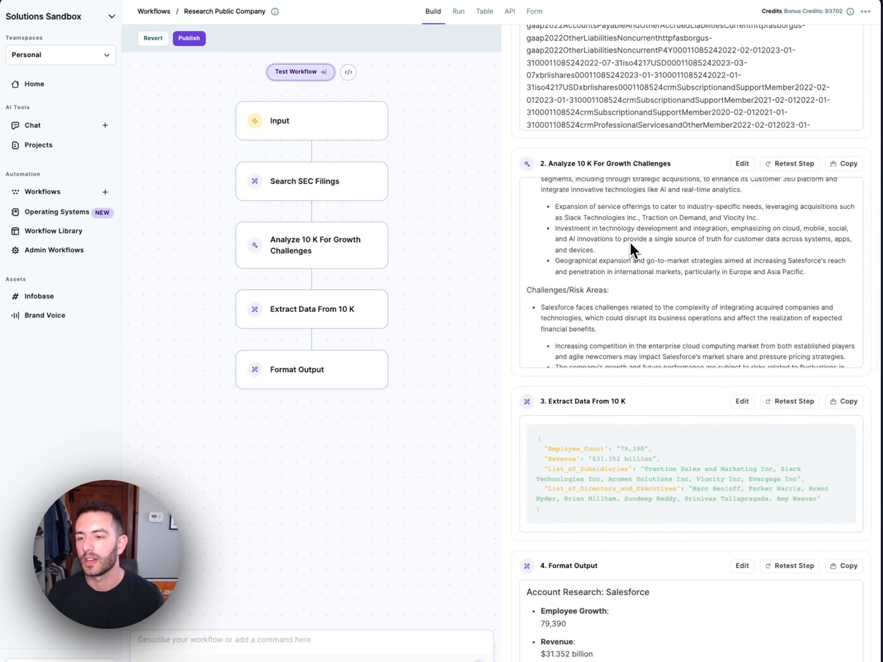
{"action": "scroll", "coordinate": [631, 241], "scroll_direction": "up", "scroll_amount": 2}
{"action": "scroll", "coordinate": [663, 293], "scroll_direction": "down", "scroll_amount": 3}
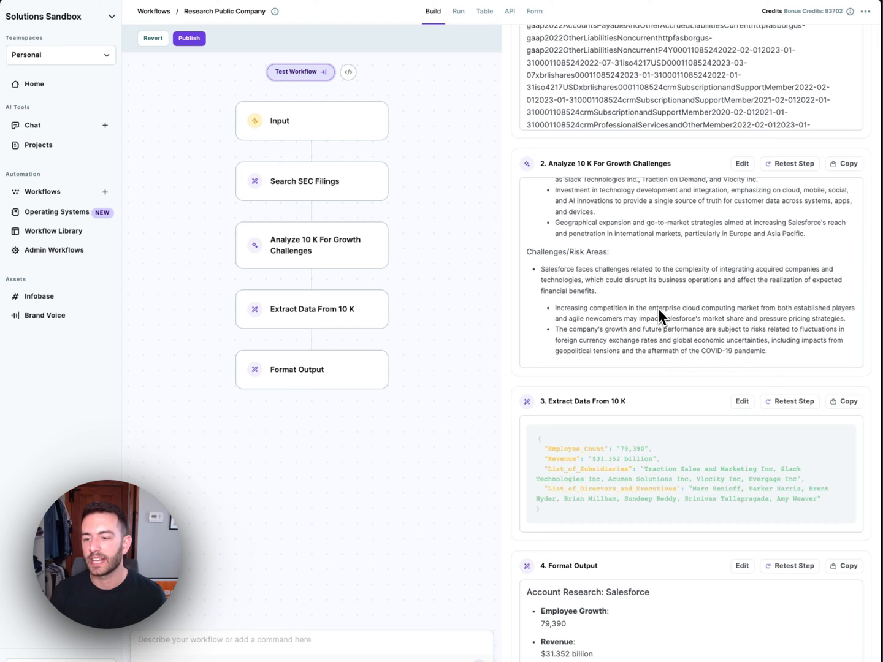
{"action": "scroll", "coordinate": [641, 345], "scroll_direction": "down", "scroll_amount": 3}
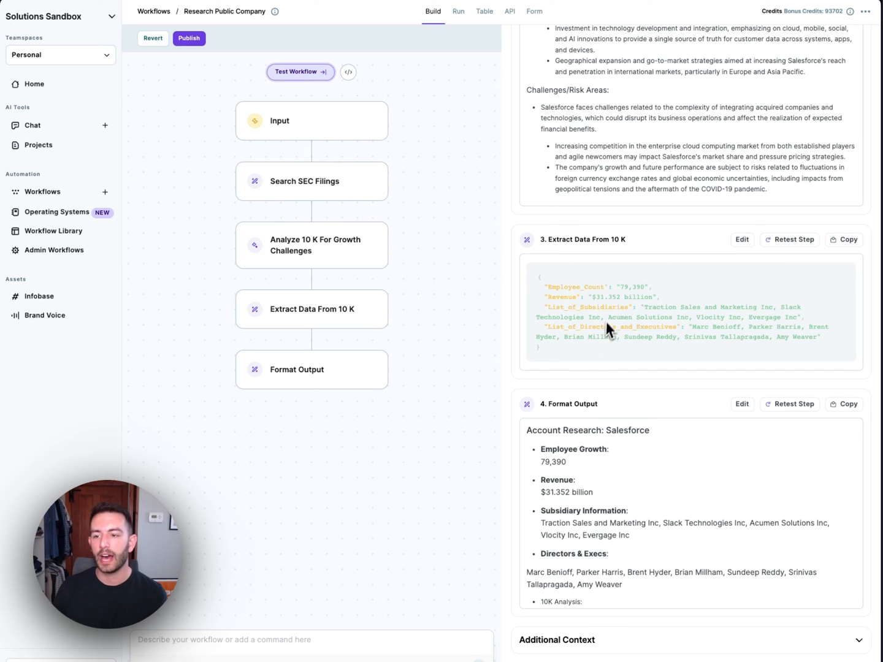
{"action": "double_click", "coordinate": [629, 285]}
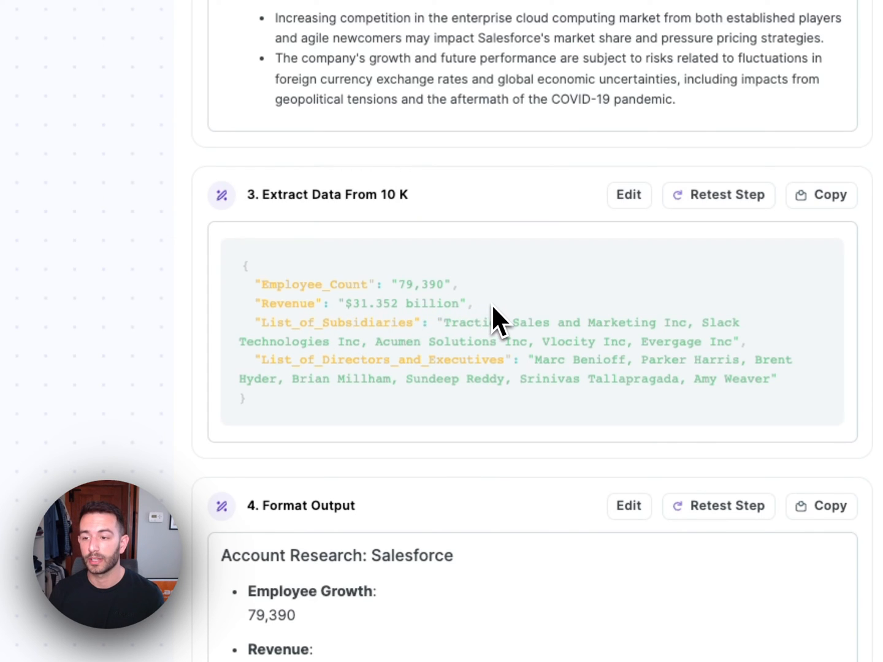
{"action": "scroll", "coordinate": [491, 305], "scroll_direction": "down", "scroll_amount": 2}
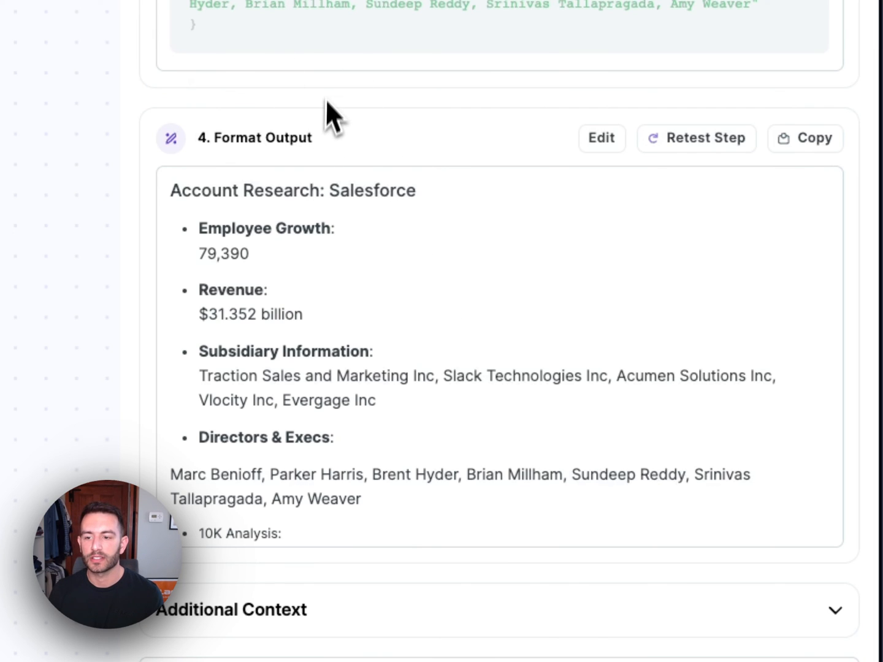
{"action": "scroll", "coordinate": [330, 104], "scroll_direction": "up", "scroll_amount": 5}
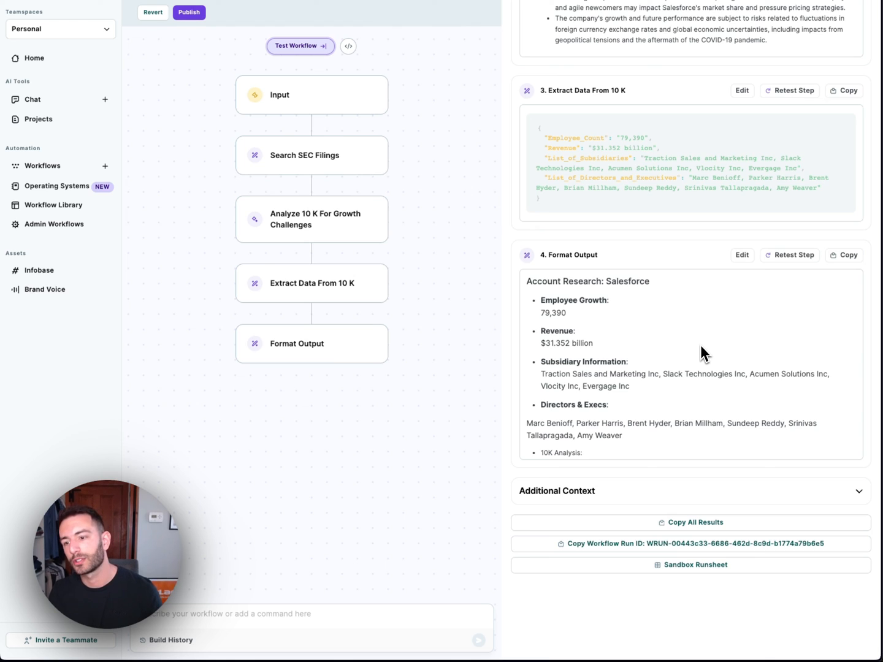
{"action": "scroll", "coordinate": [700, 345], "scroll_direction": "down", "scroll_amount": 2}
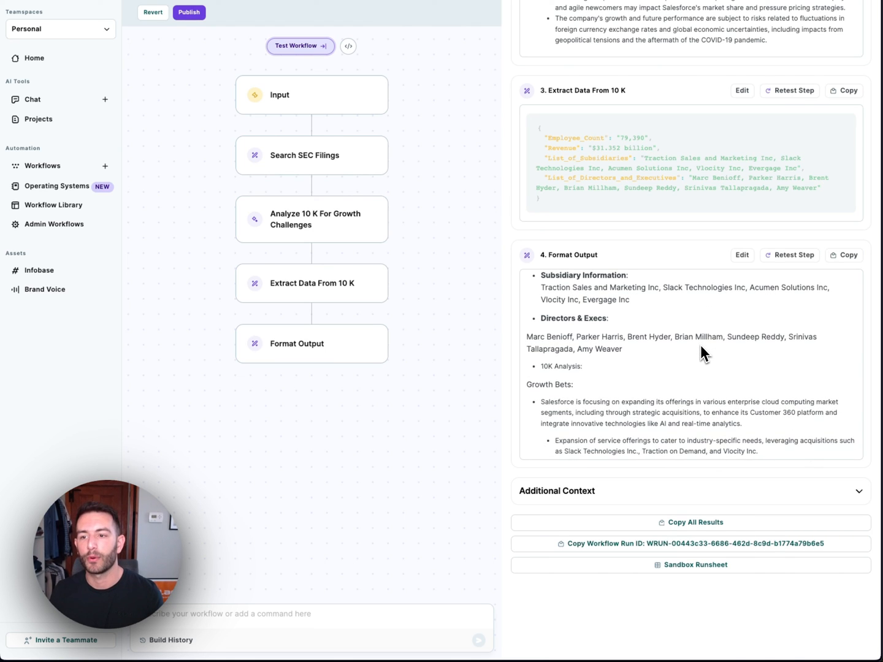
{"action": "scroll", "coordinate": [700, 345], "scroll_direction": "down", "scroll_amount": 1}
{"action": "scroll", "coordinate": [700, 345], "scroll_direction": "up", "scroll_amount": 2}
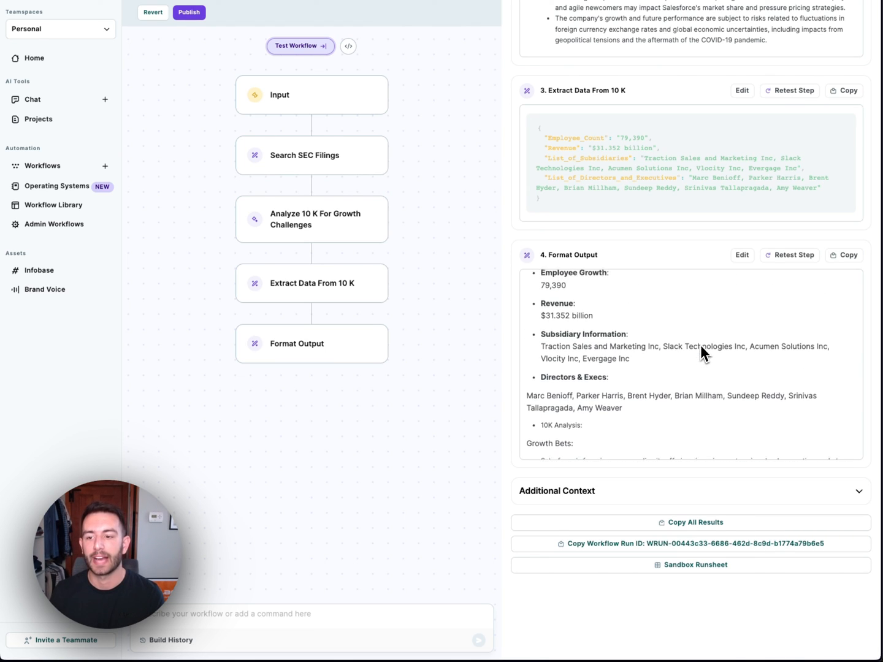
{"action": "scroll", "coordinate": [701, 344], "scroll_direction": "up", "scroll_amount": 1}
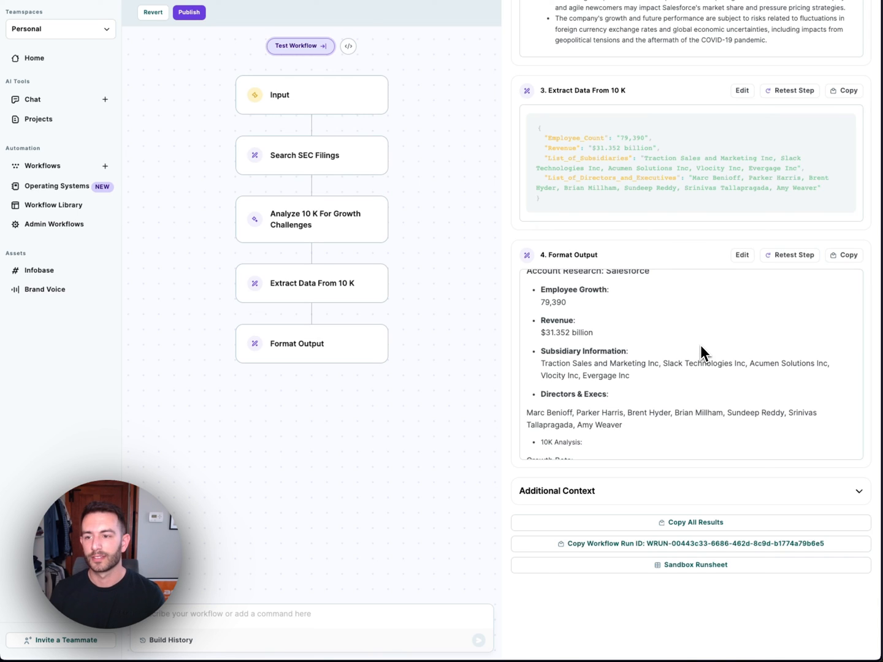